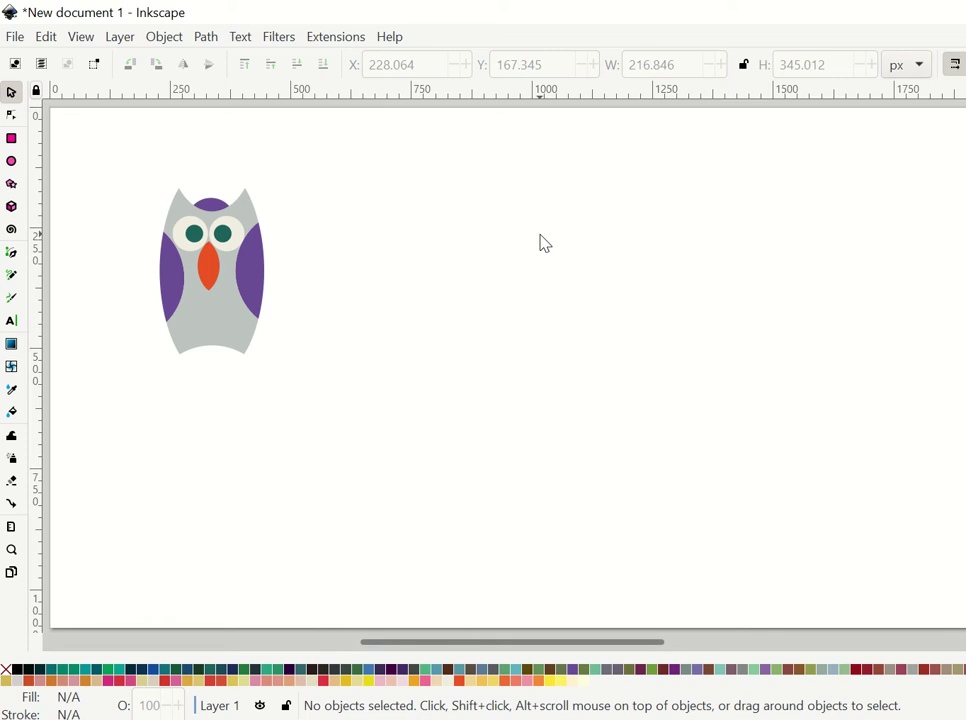
Draw a tall orange ellipse right of the reference owl and a smaller circle between them.
{"action": "left_click", "coordinate": [13, 164]}
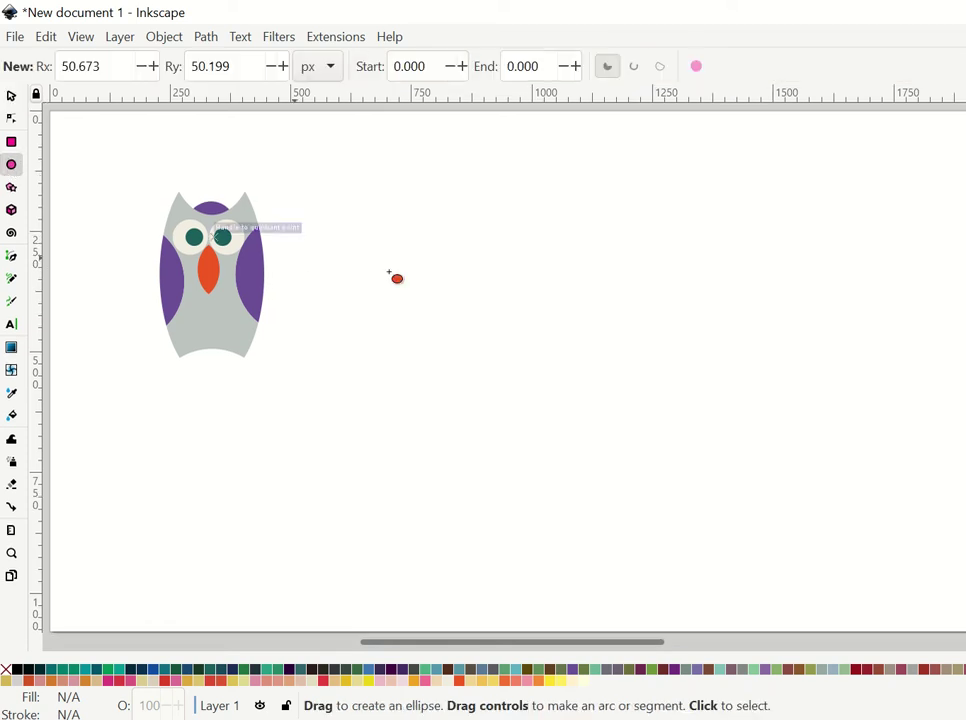
{"action": "left_click_drag", "start_coordinate": [513, 206], "coordinate": [666, 482]}
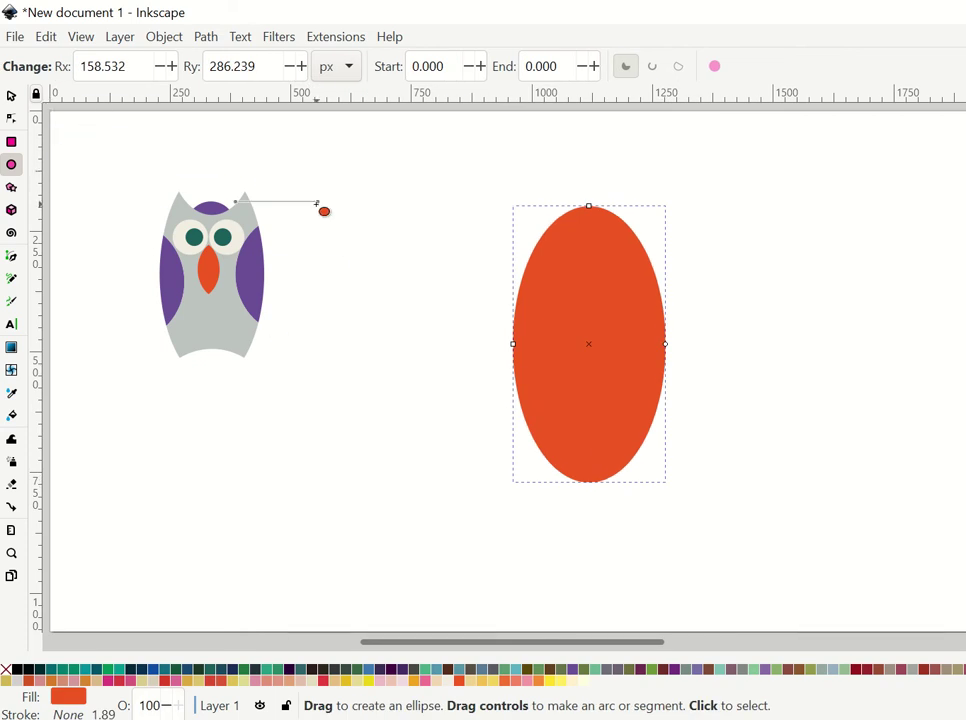
{"action": "left_click_drag", "start_coordinate": [339, 175], "coordinate": [433, 270]}
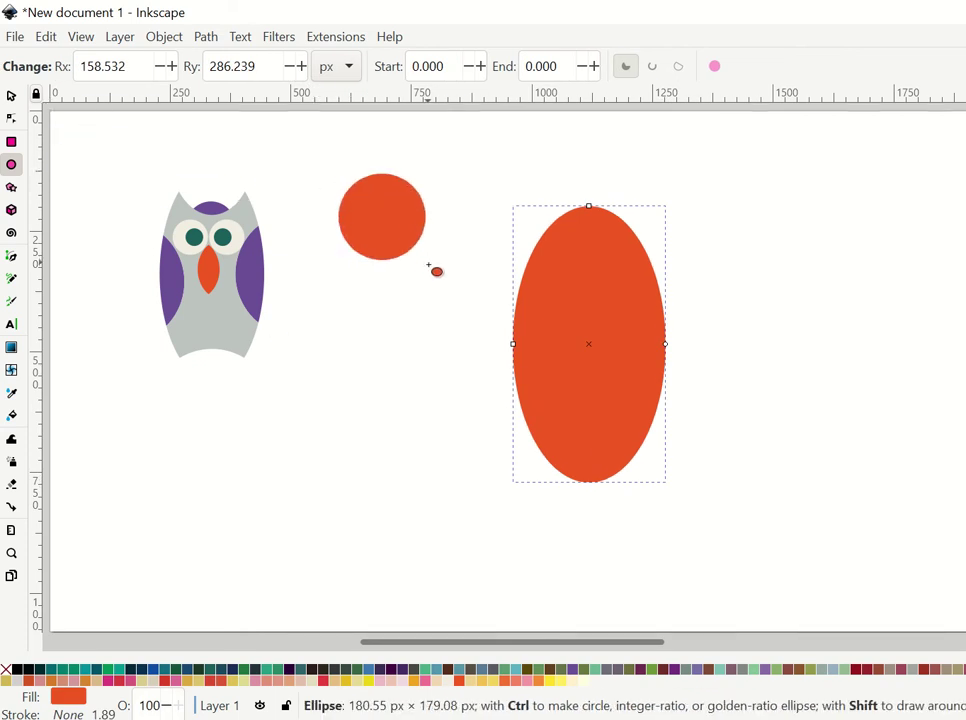
Center the small circle on the tall ellipse's top end and fill it light beige.
{"action": "left_click", "coordinate": [11, 95]}
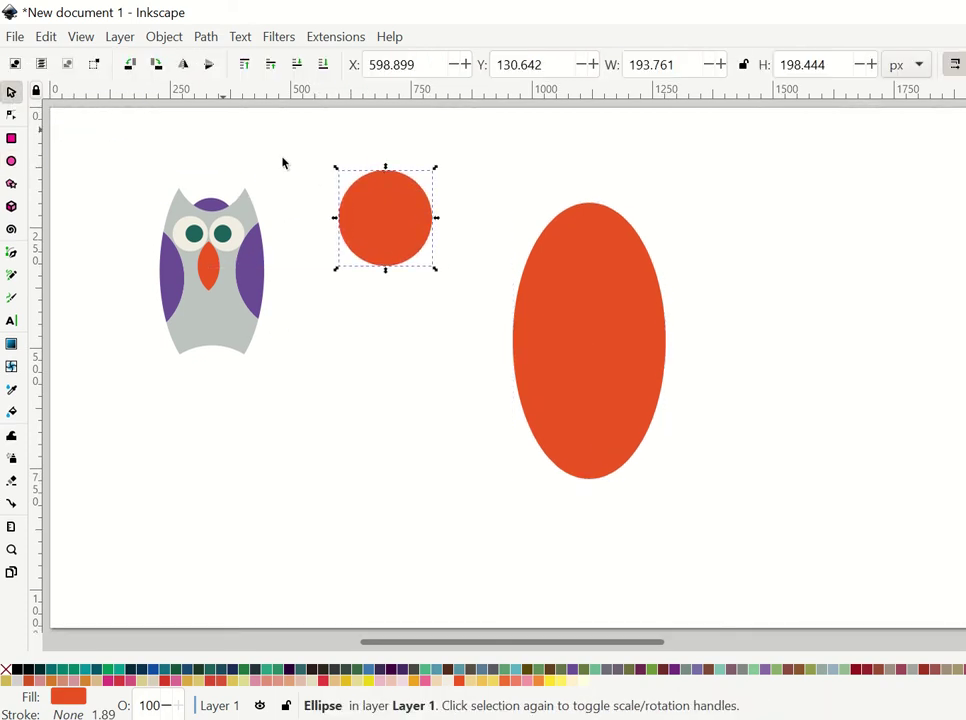
{"action": "left_click_drag", "start_coordinate": [383, 223], "coordinate": [605, 225]}
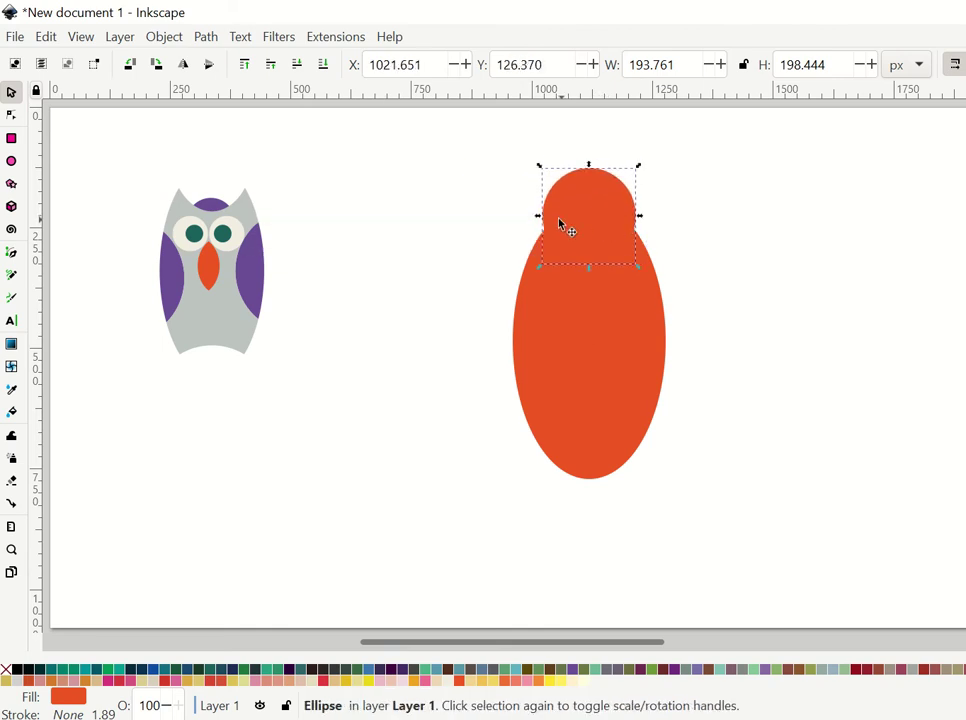
{"action": "left_click", "coordinate": [469, 681]}
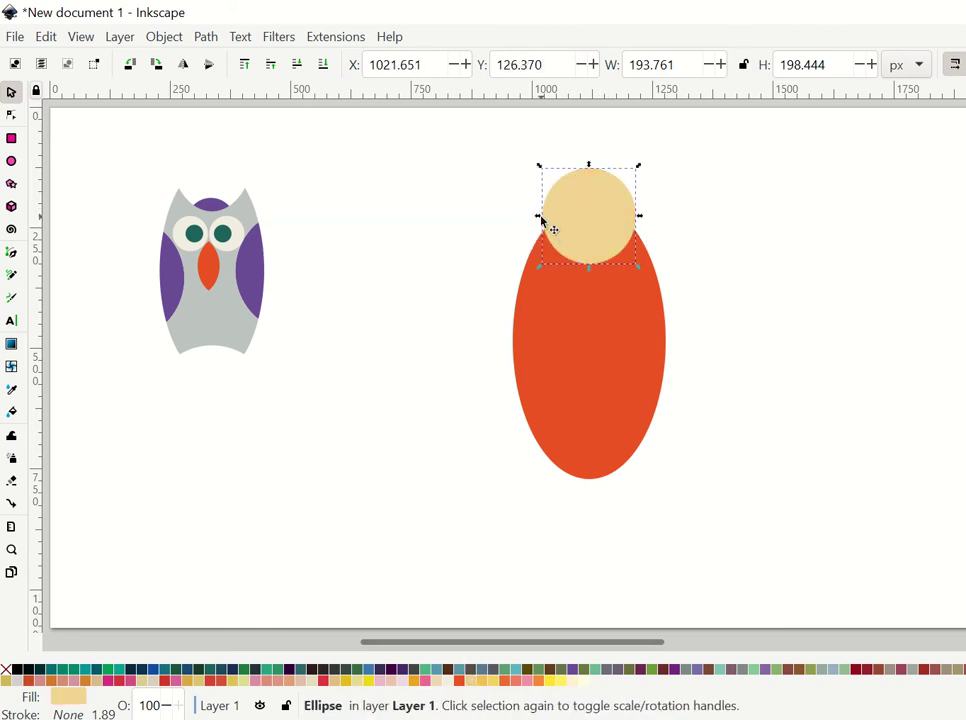
{"action": "left_click_drag", "start_coordinate": [548, 222], "coordinate": [560, 229]}
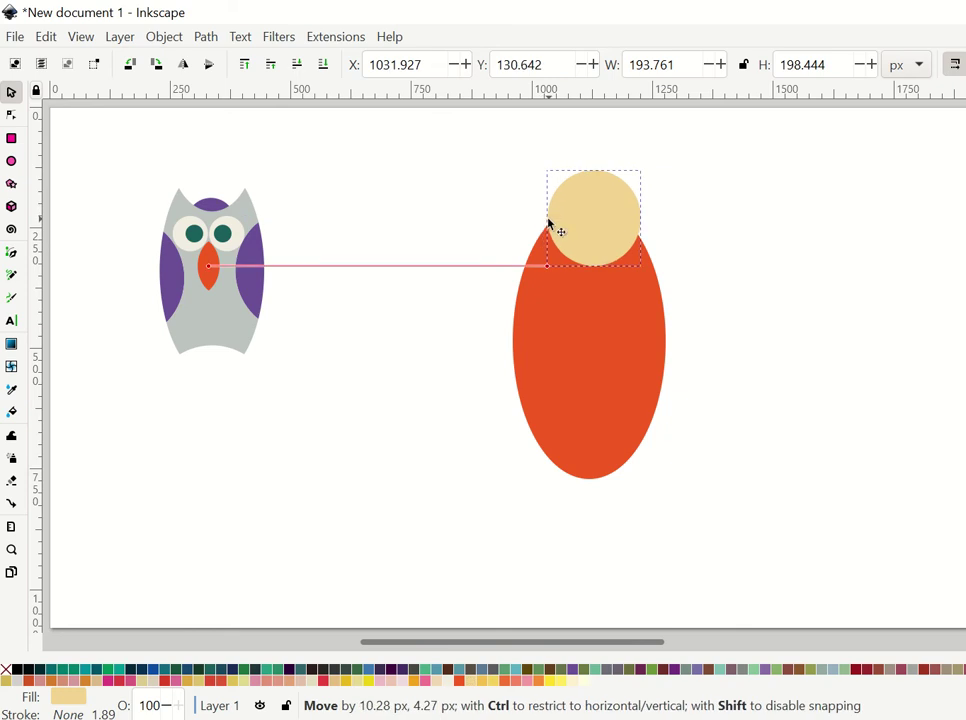
{"action": "left_click_drag", "start_coordinate": [638, 233], "coordinate": [597, 232]}
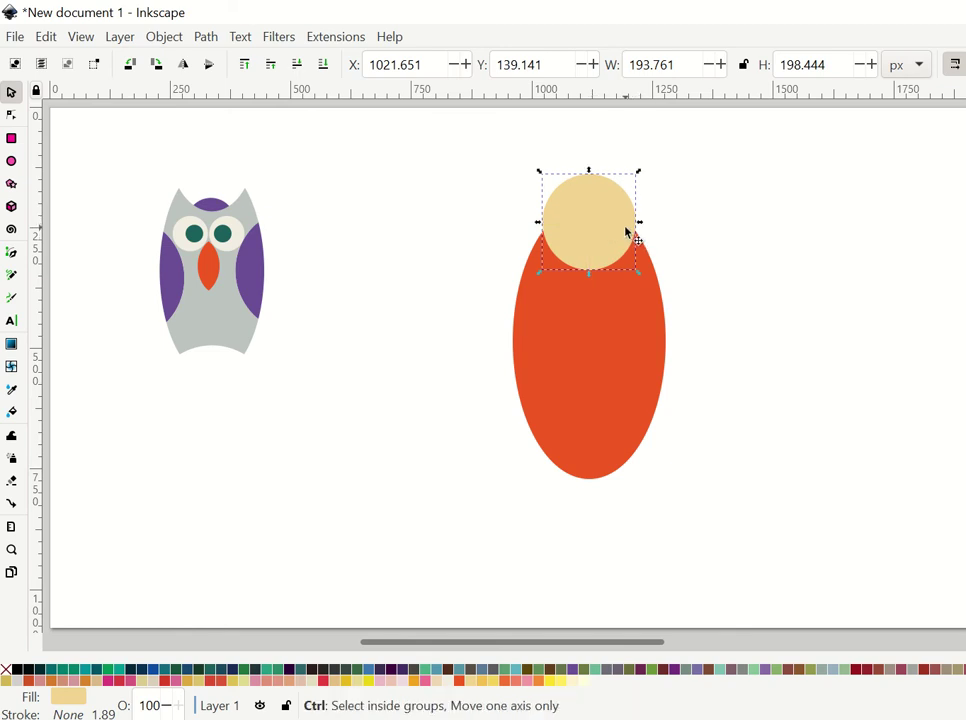
Duplicate the beige circle, narrow the copy, and place it at the ellipse's bottom edge.
{"action": "right_click", "coordinate": [600, 228]}
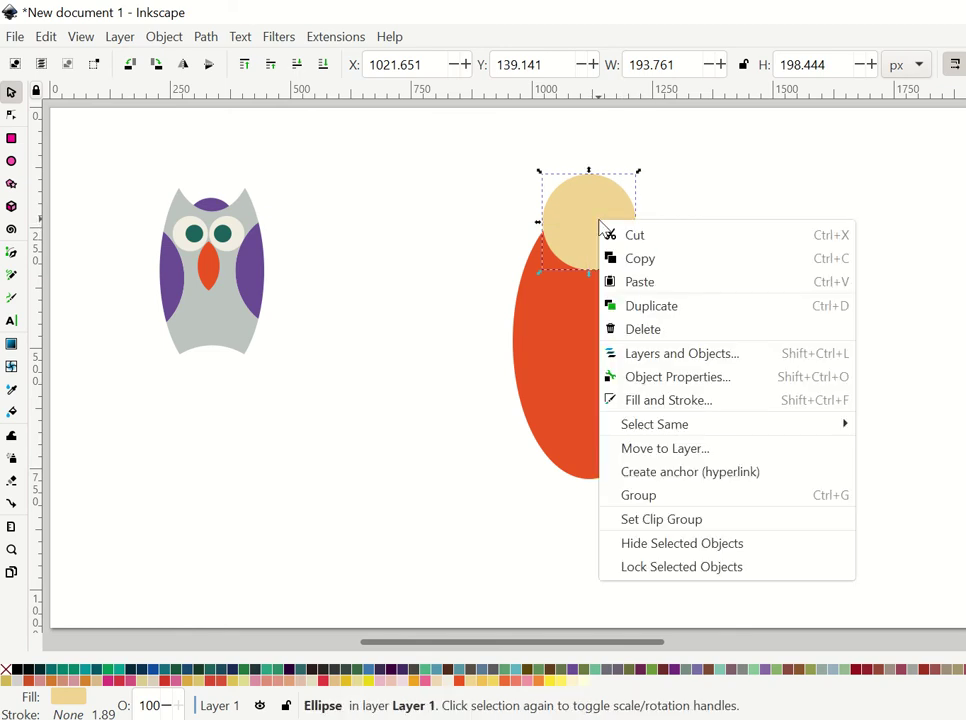
{"action": "left_click", "coordinate": [600, 306]}
{"action": "mouse_move", "coordinate": [602, 244]}
{"action": "left_mouse_down"}
{"action": "mouse_move", "coordinate": [577, 545]}
{"action": "mouse_move", "coordinate": [587, 493]}
{"action": "mouse_move", "coordinate": [578, 492]}
{"action": "left_mouse_up"}
{"action": "left_click_drag", "start_coordinate": [638, 479], "coordinate": [633, 482]}
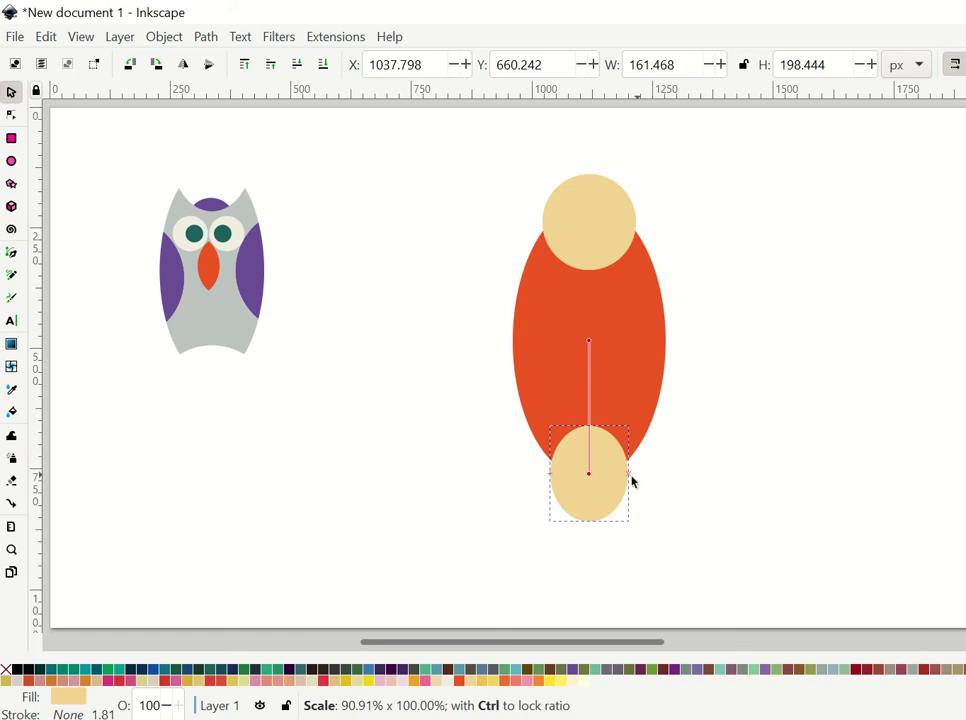
{"action": "left_click", "coordinate": [605, 208]}
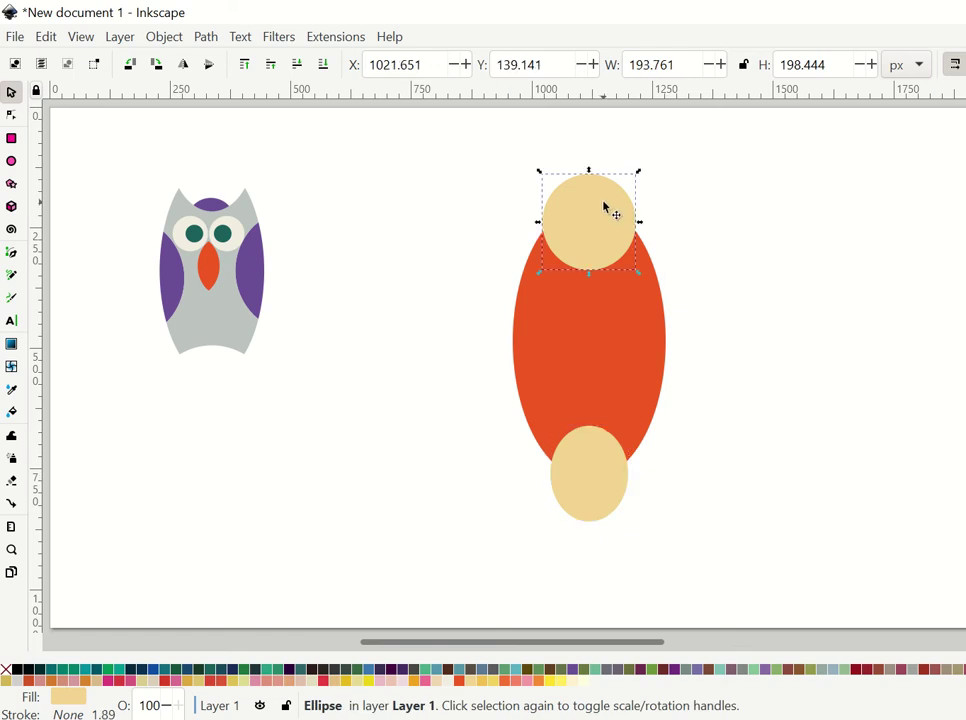
{"action": "key", "text": "Escape"}
{"action": "left_click_drag", "start_coordinate": [597, 460], "coordinate": [595, 456]}
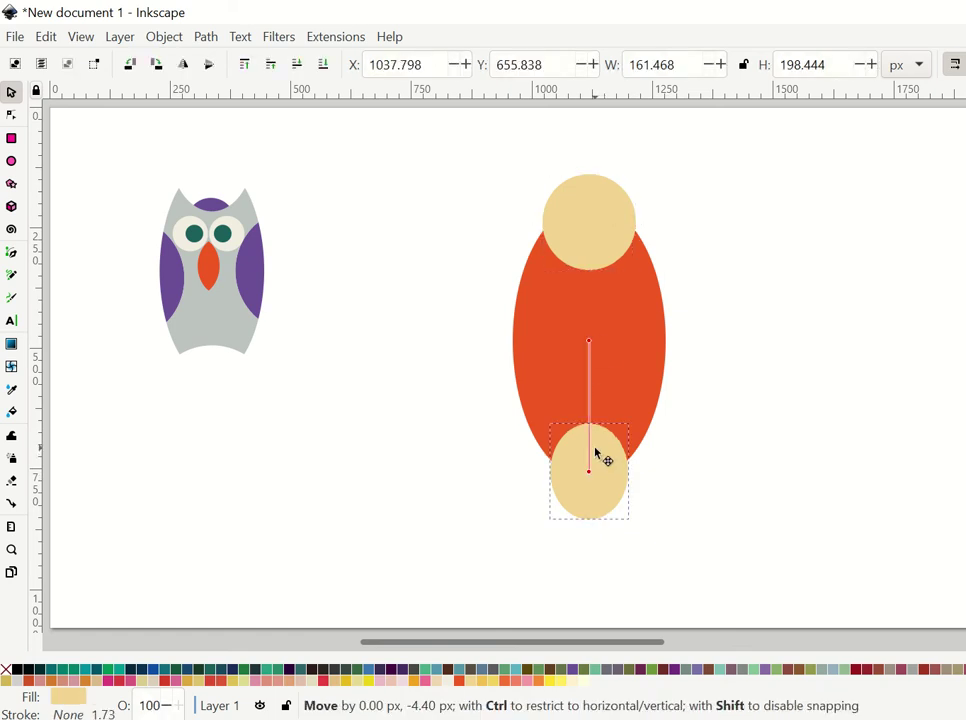
Place a narrow beige circle on the body's side and duplicate it for the other side.
{"action": "right_click", "coordinate": [591, 483]}
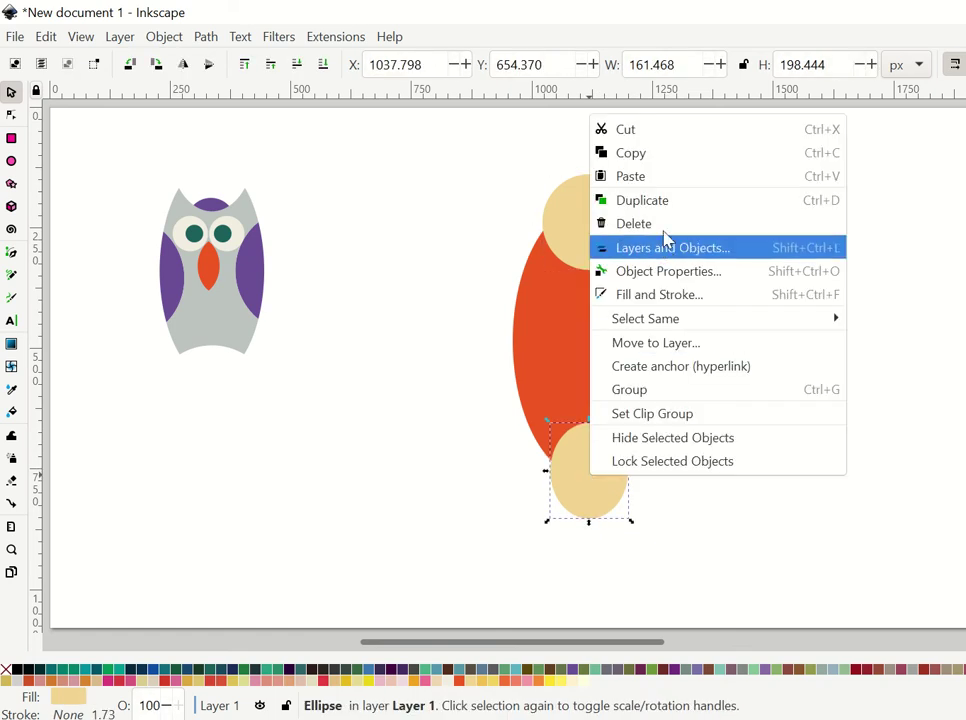
{"action": "key", "text": "Escape"}
{"action": "mouse_move", "coordinate": [598, 490]}
{"action": "left_mouse_down"}
{"action": "mouse_move", "coordinate": [687, 360]}
{"action": "mouse_move", "coordinate": [494, 357]}
{"action": "left_mouse_up"}
{"action": "right_click", "coordinate": [687, 360]}
{"action": "left_click", "coordinate": [735, 437]}
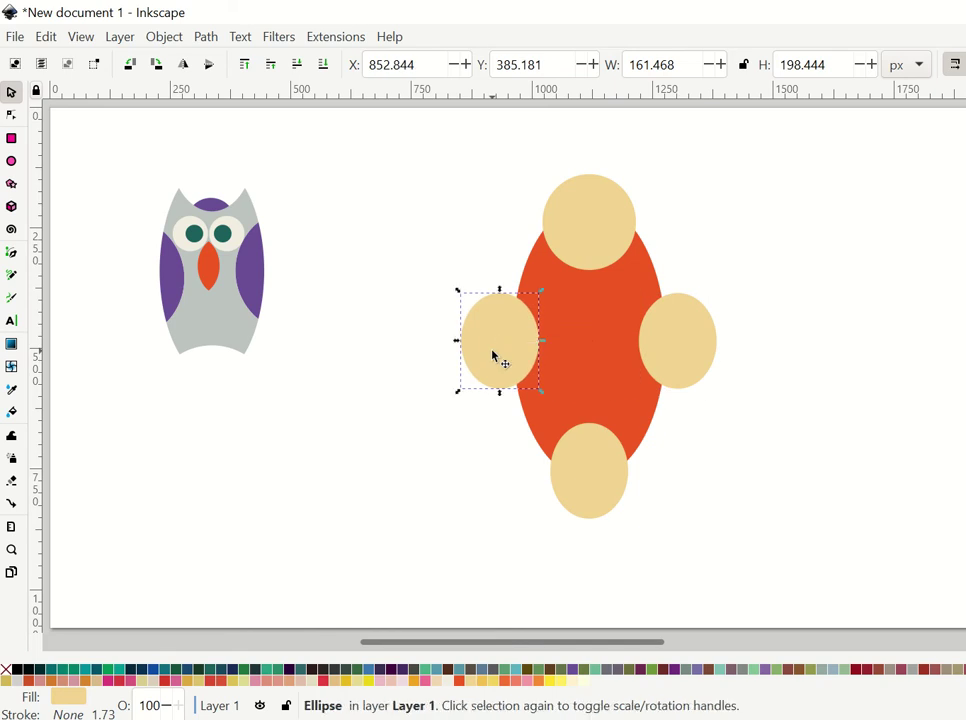
Subtract the top beige circle from the orange ellipse with Path > Difference.
{"action": "left_click", "coordinate": [818, 459]}
{"action": "left_click", "coordinate": [610, 334]}
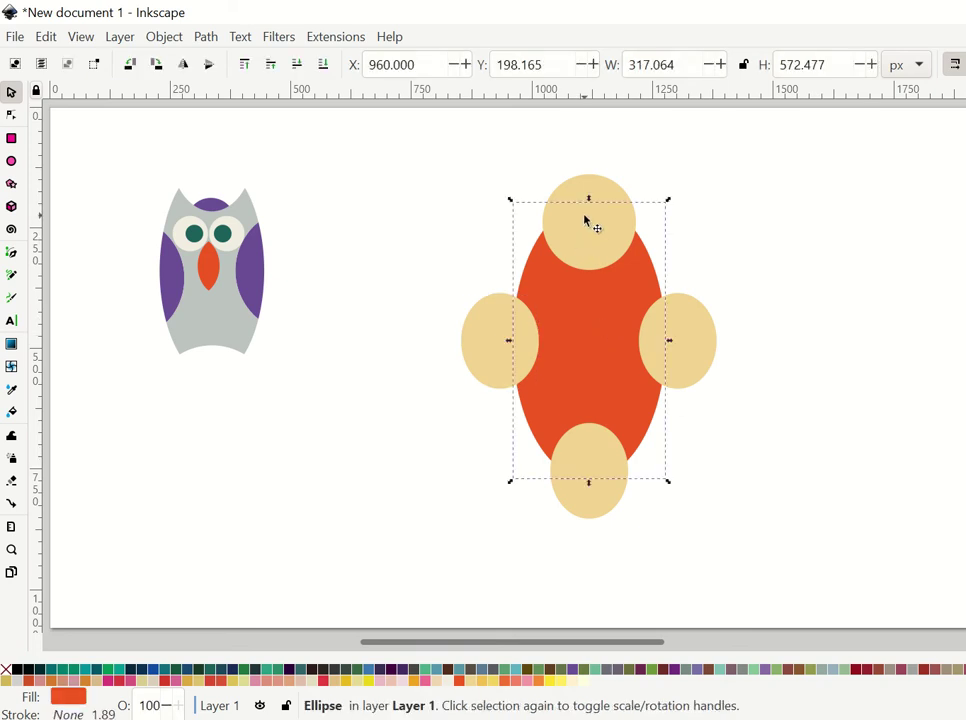
{"action": "left_click", "coordinate": [588, 221], "text": "shift"}
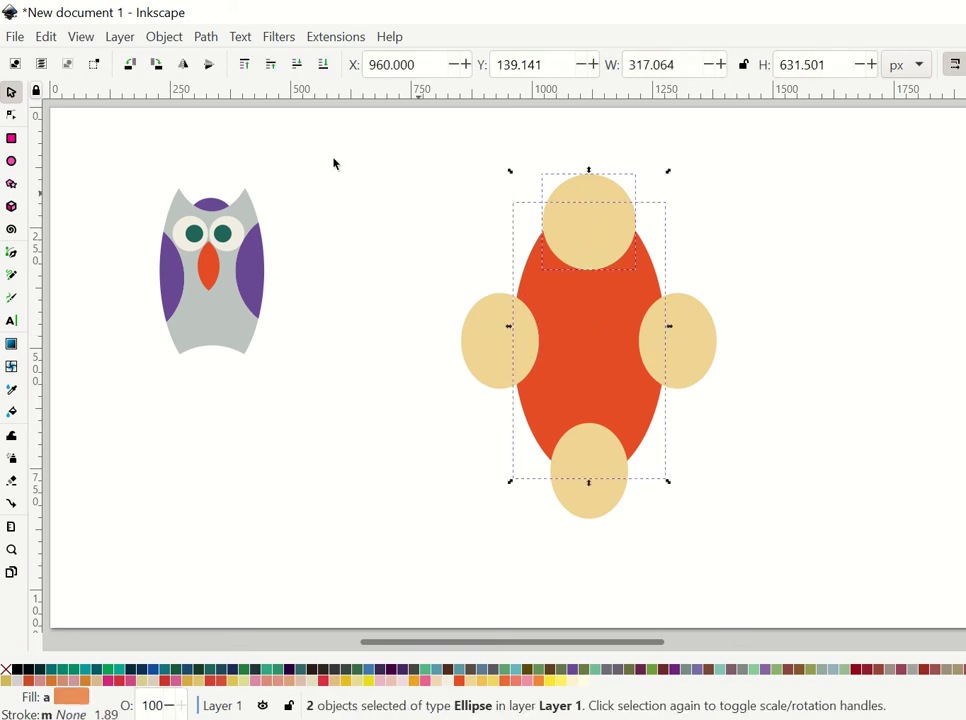
{"action": "left_click", "coordinate": [205, 38]}
{"action": "left_click", "coordinate": [240, 155]}
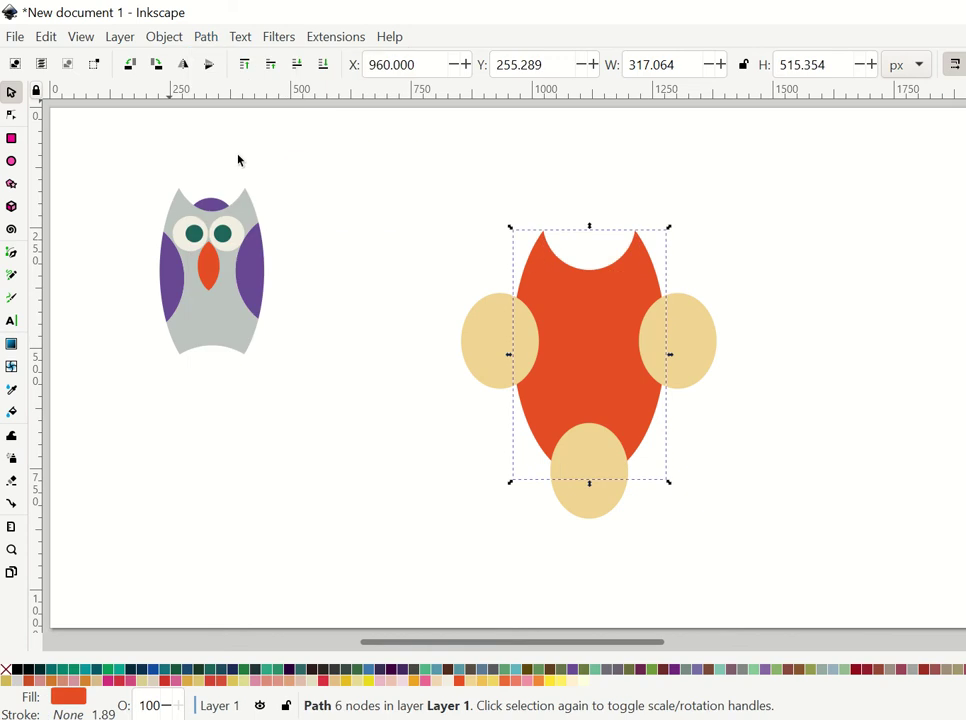
Subtract the bottom beige circle from the orange ellipse with Path > Difference.
{"action": "left_click", "coordinate": [759, 434]}
{"action": "left_click", "coordinate": [614, 390]}
{"action": "left_click", "coordinate": [597, 497], "text": "shift"}
{"action": "left_click", "coordinate": [206, 37]}
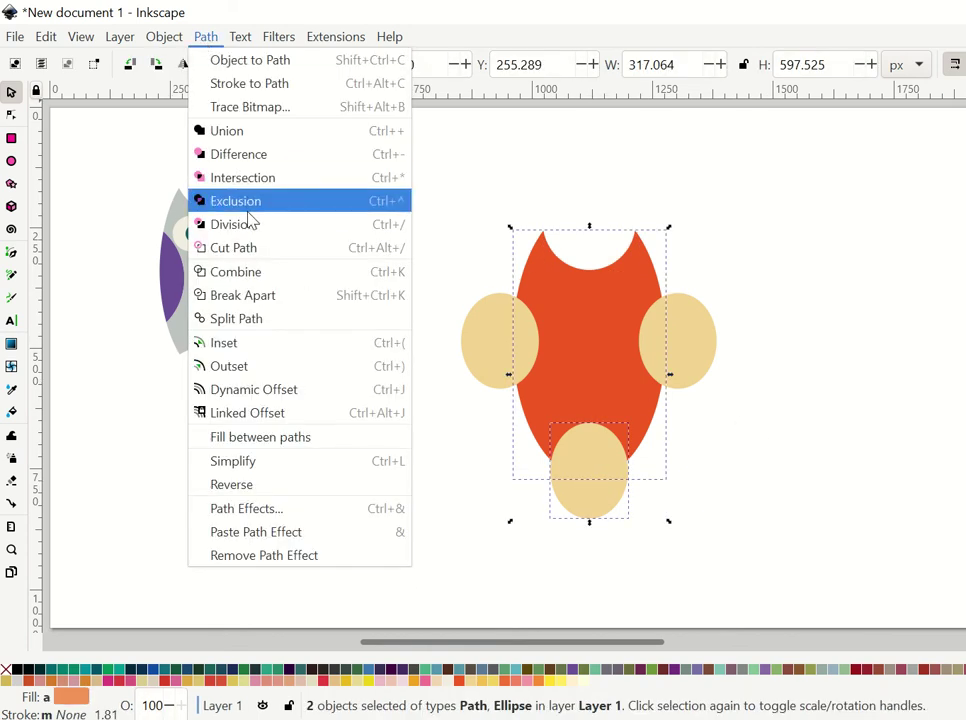
{"action": "left_click", "coordinate": [254, 155]}
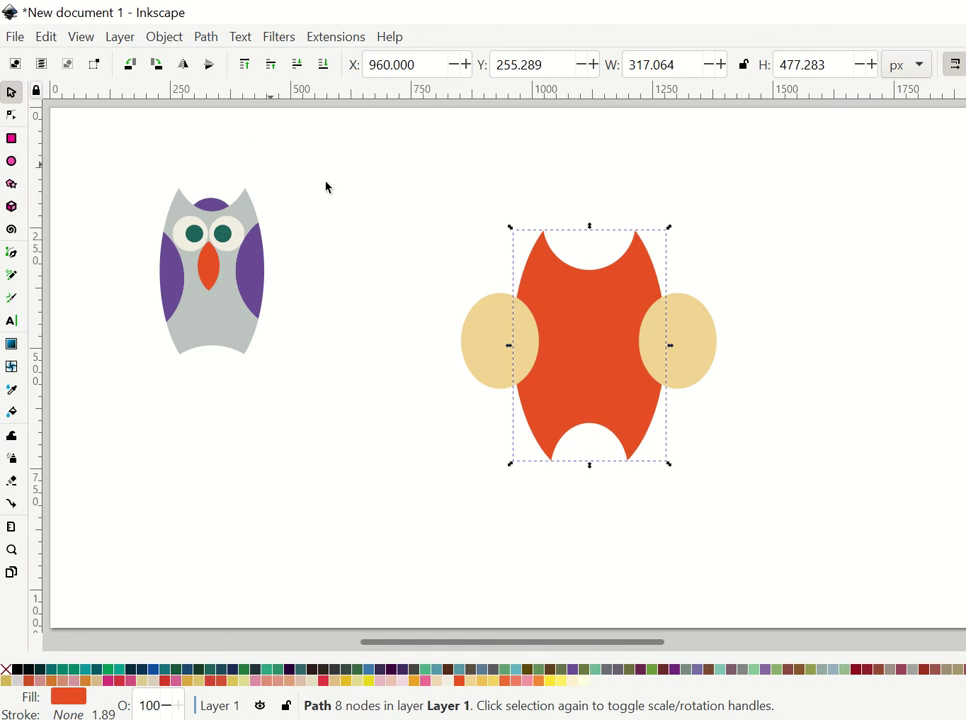
Divide the orange body along the left circle and recolour the resulting left sliver.
{"action": "left_click", "coordinate": [759, 414]}
{"action": "left_click", "coordinate": [573, 374]}
{"action": "left_click", "coordinate": [483, 358], "text": "shift"}
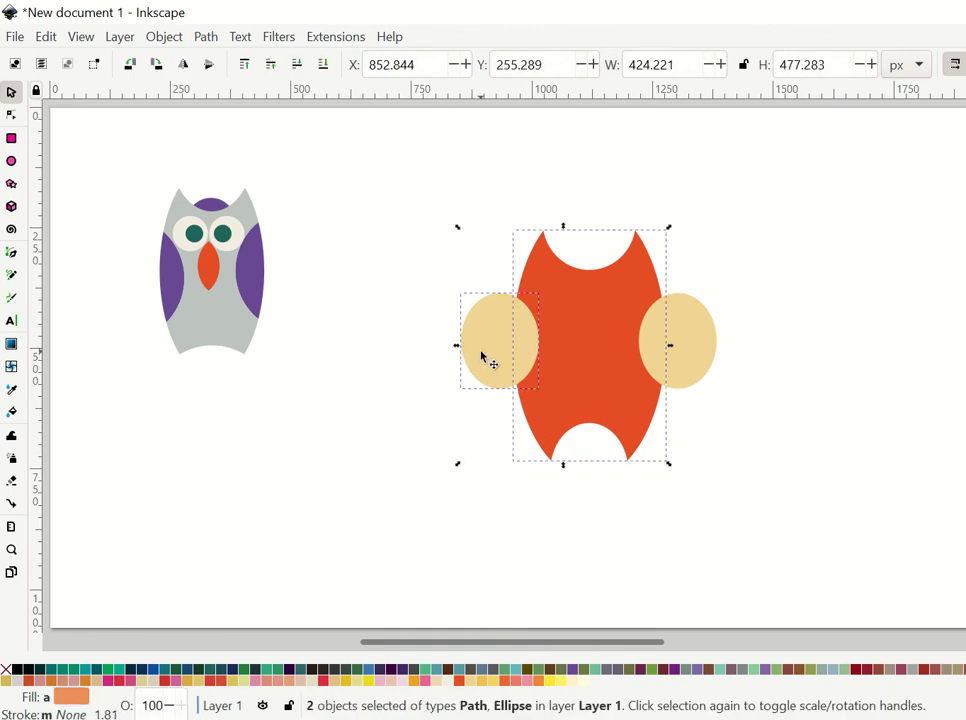
{"action": "left_click", "coordinate": [207, 38]}
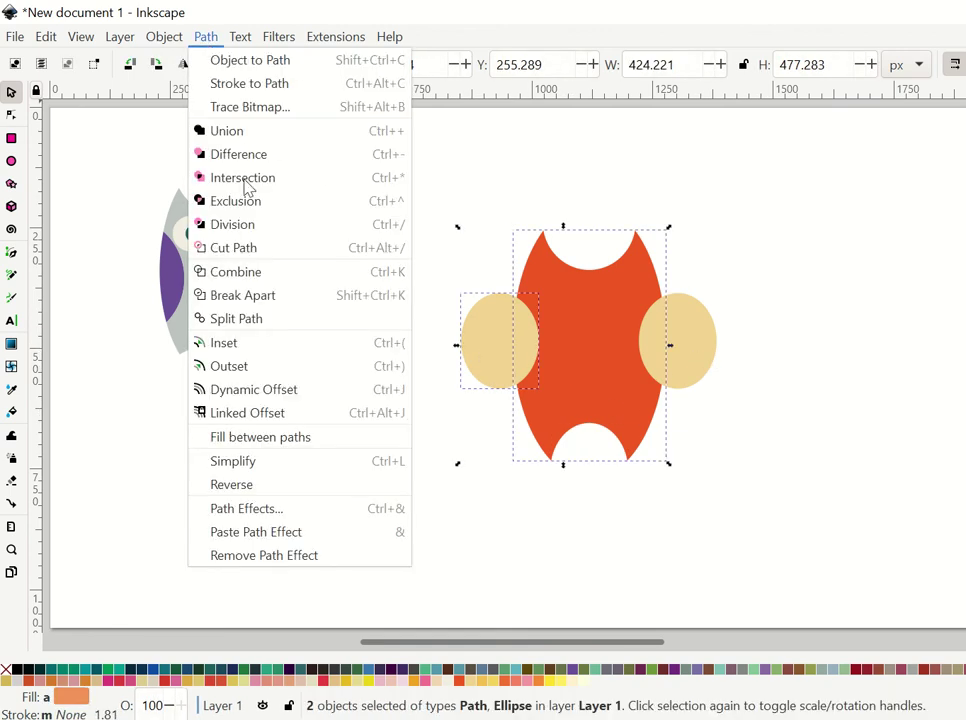
{"action": "left_click", "coordinate": [256, 225]}
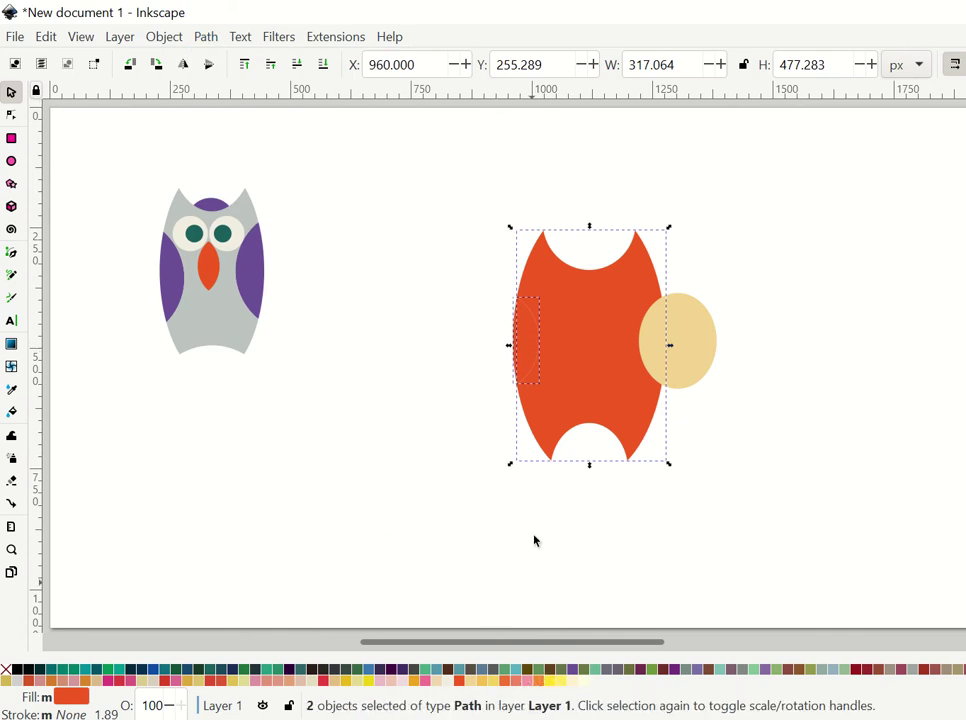
{"action": "left_click", "coordinate": [477, 358]}
{"action": "left_click", "coordinate": [528, 345]}
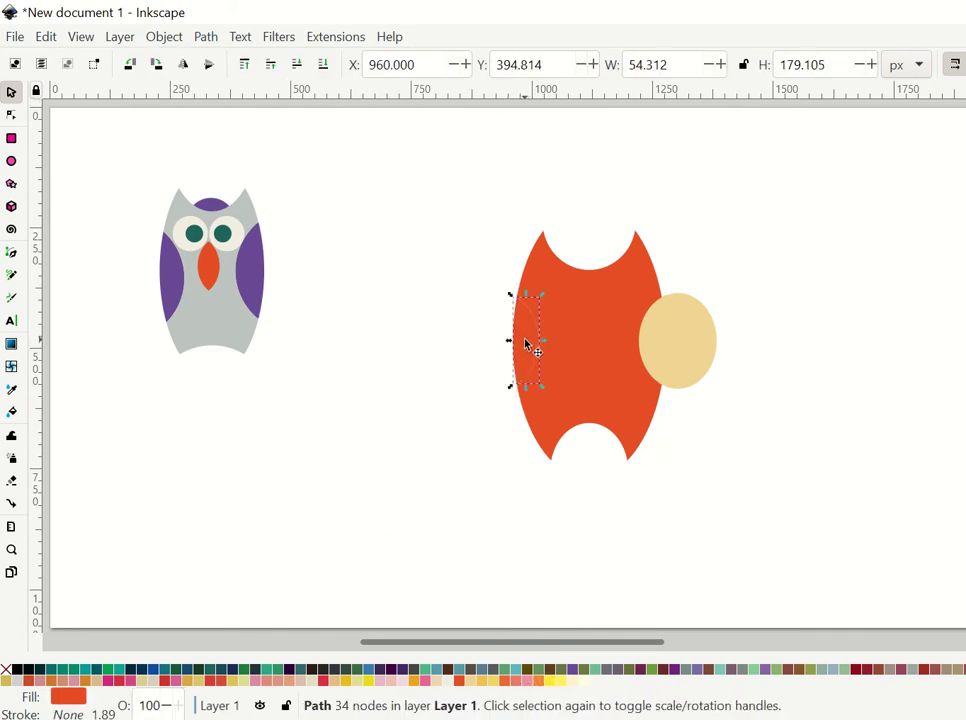
{"action": "left_click", "coordinate": [539, 682]}
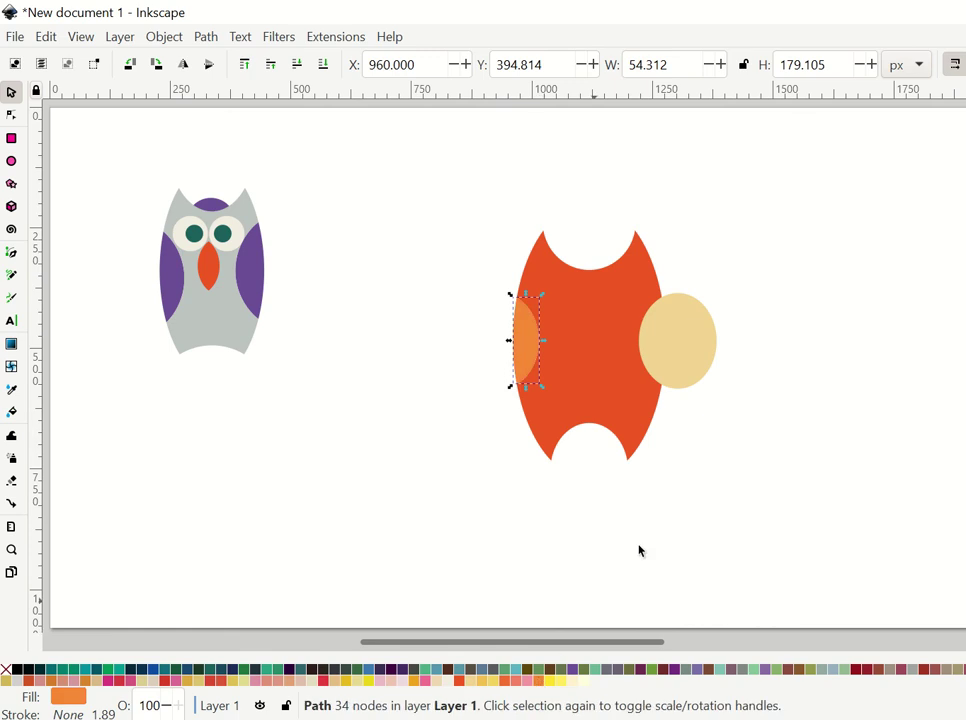
Divide the body along the right circle and colour the right sliver yellow.
{"action": "left_click", "coordinate": [679, 380]}
{"action": "left_click", "coordinate": [589, 384]}
{"action": "left_click", "coordinate": [676, 370], "text": "shift"}
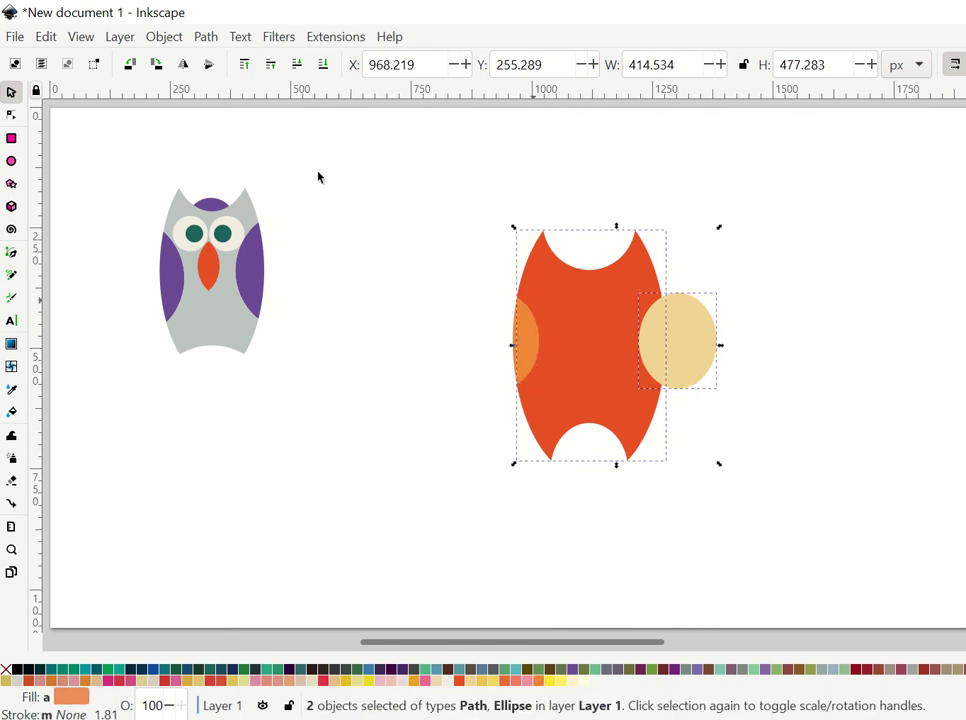
{"action": "left_click", "coordinate": [210, 38]}
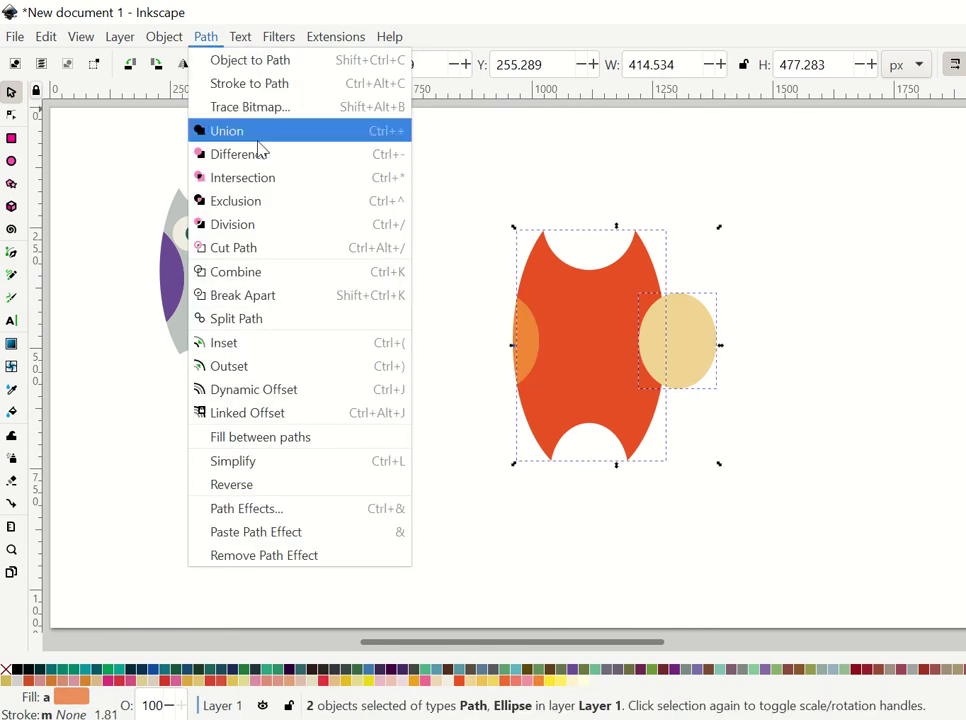
{"action": "left_click", "coordinate": [272, 224]}
{"action": "left_click", "coordinate": [770, 412]}
{"action": "left_click", "coordinate": [656, 370]}
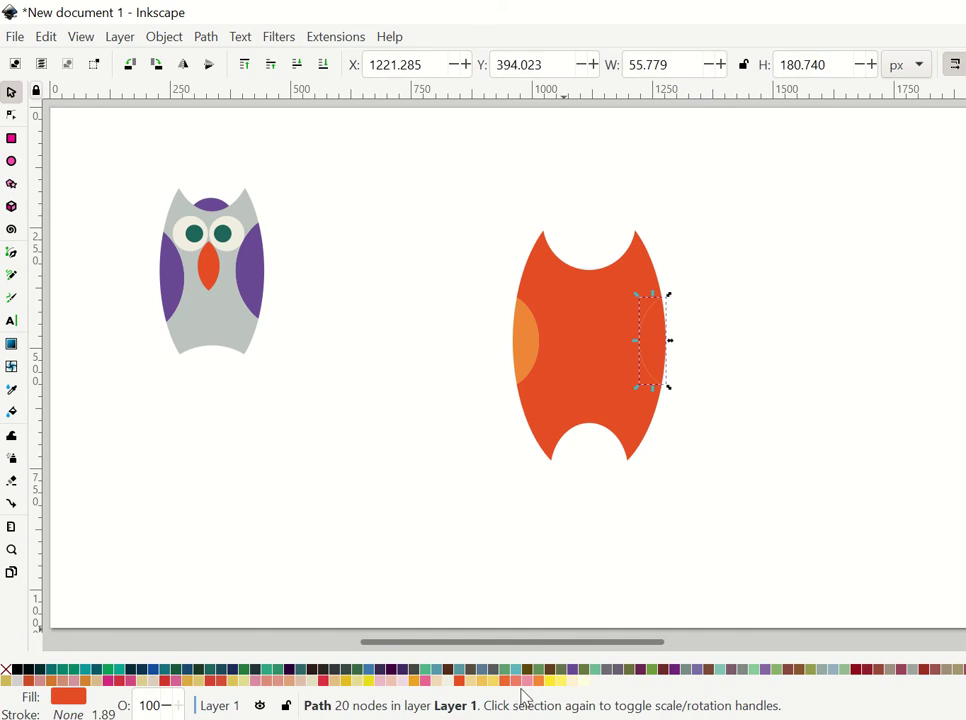
{"action": "left_click", "coordinate": [554, 680]}
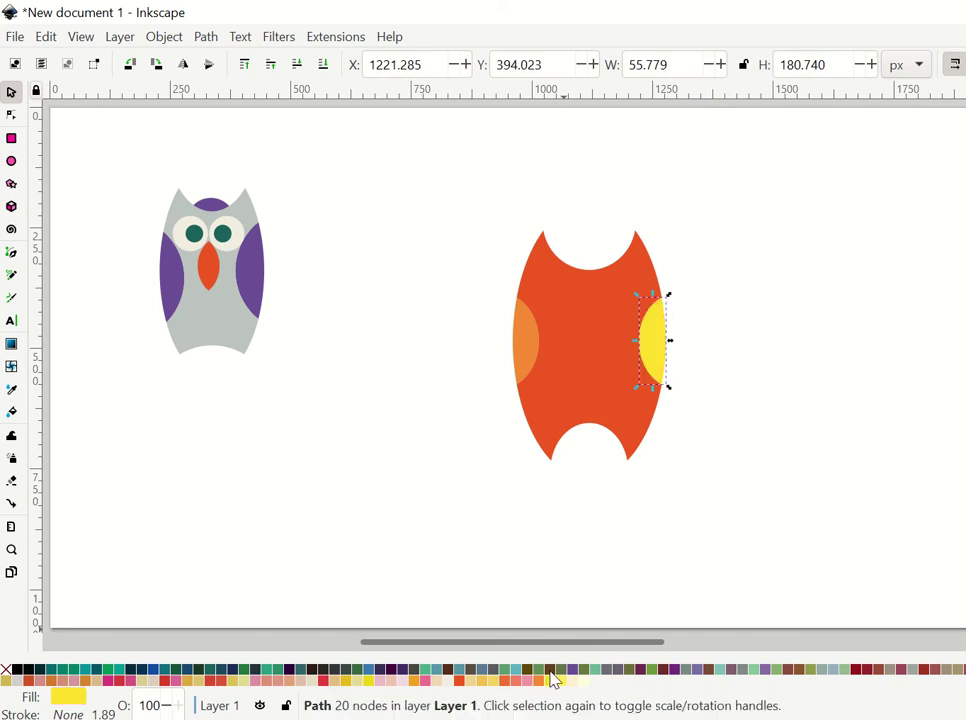
Colour the left sliver yellow too, then deselect everything.
{"action": "left_click", "coordinate": [522, 348]}
{"action": "left_click", "coordinate": [556, 681]}
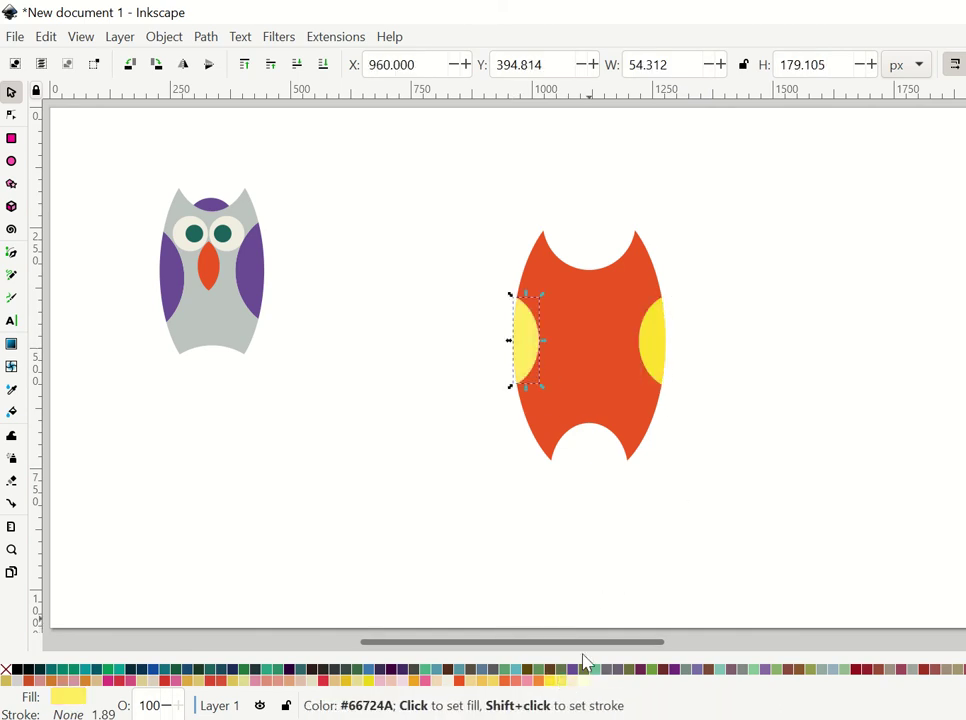
{"action": "left_click", "coordinate": [753, 476]}
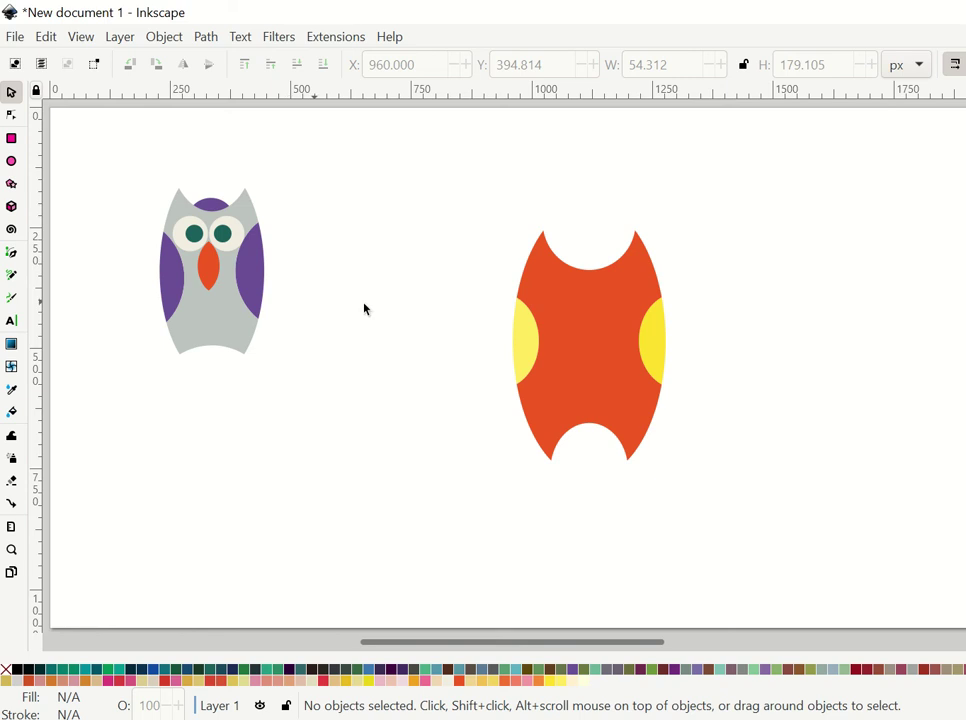
{"action": "left_click", "coordinate": [12, 162]}
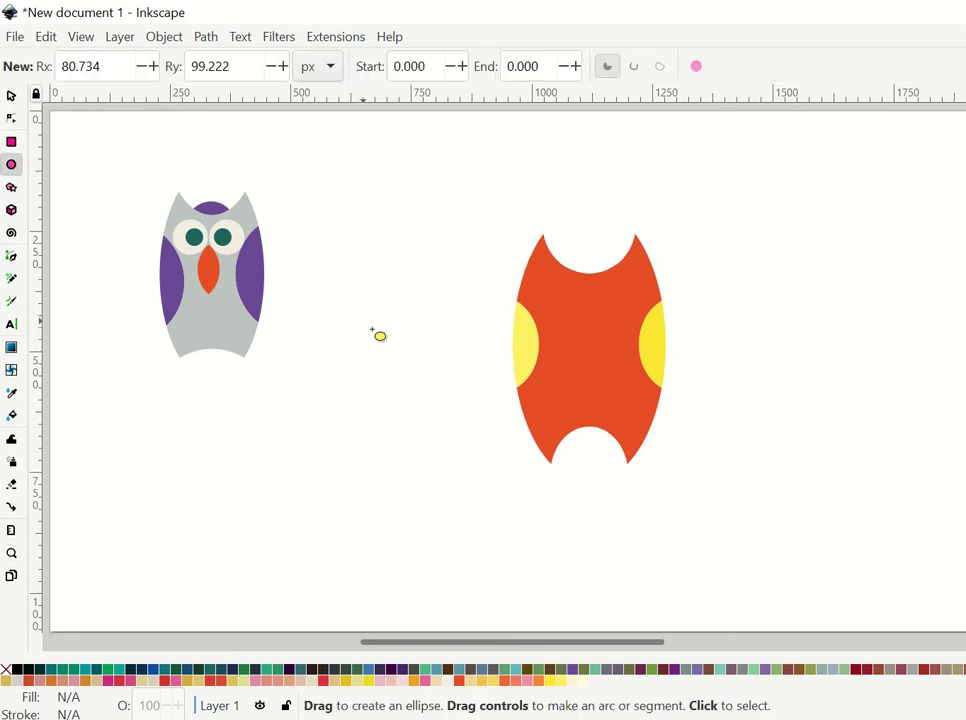
Draw a yellow 138.073 × 86.669 px ellipse across the head and lower it behind the orange body.
{"action": "mouse_move", "coordinate": [362, 316]}
{"action": "left_mouse_down"}
{"action": "mouse_move", "coordinate": [416, 358]}
{"action": "mouse_move", "coordinate": [604, 273]}
{"action": "mouse_move", "coordinate": [586, 277]}
{"action": "mouse_move", "coordinate": [633, 277]}
{"action": "left_mouse_up"}
{"action": "left_click", "coordinate": [11, 96]}
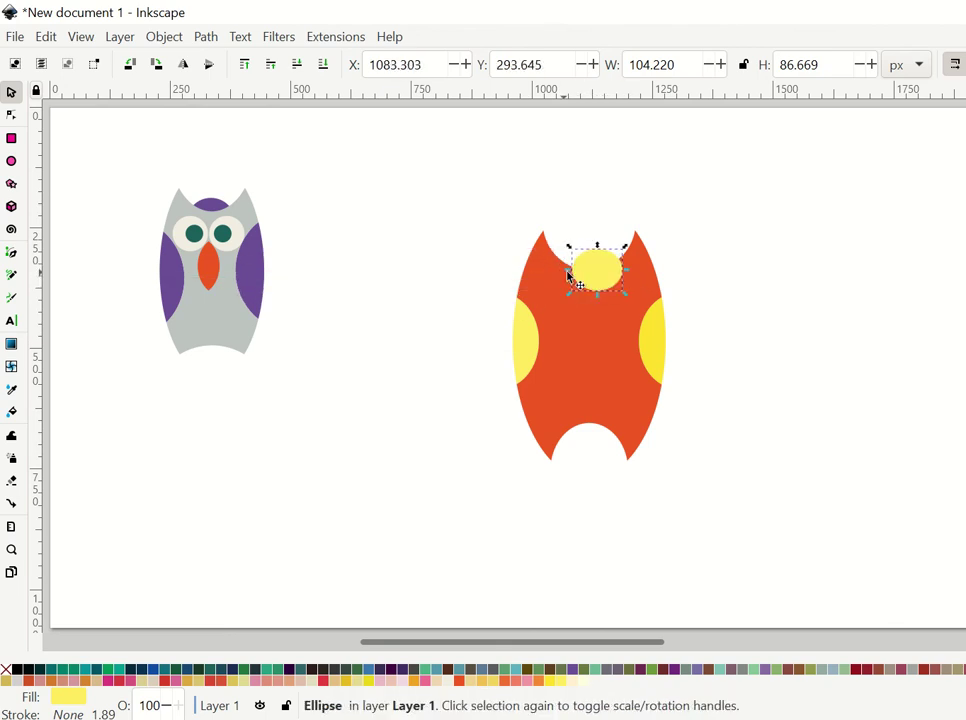
{"action": "left_click_drag", "start_coordinate": [569, 278], "coordinate": [559, 278]}
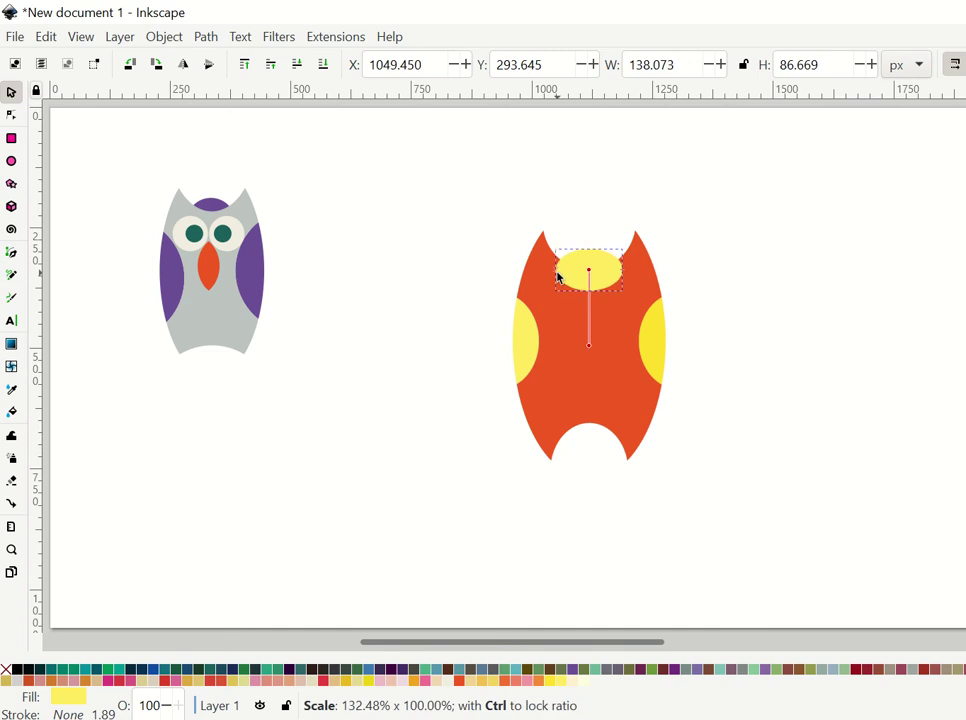
{"action": "right_click", "coordinate": [606, 268]}
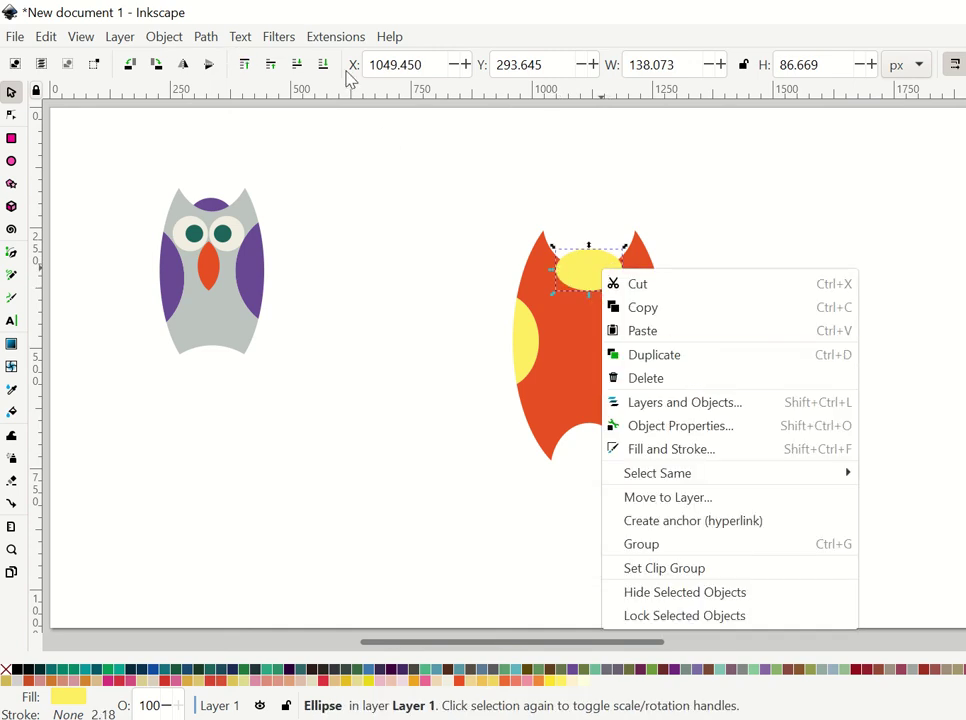
{"action": "left_click", "coordinate": [322, 64]}
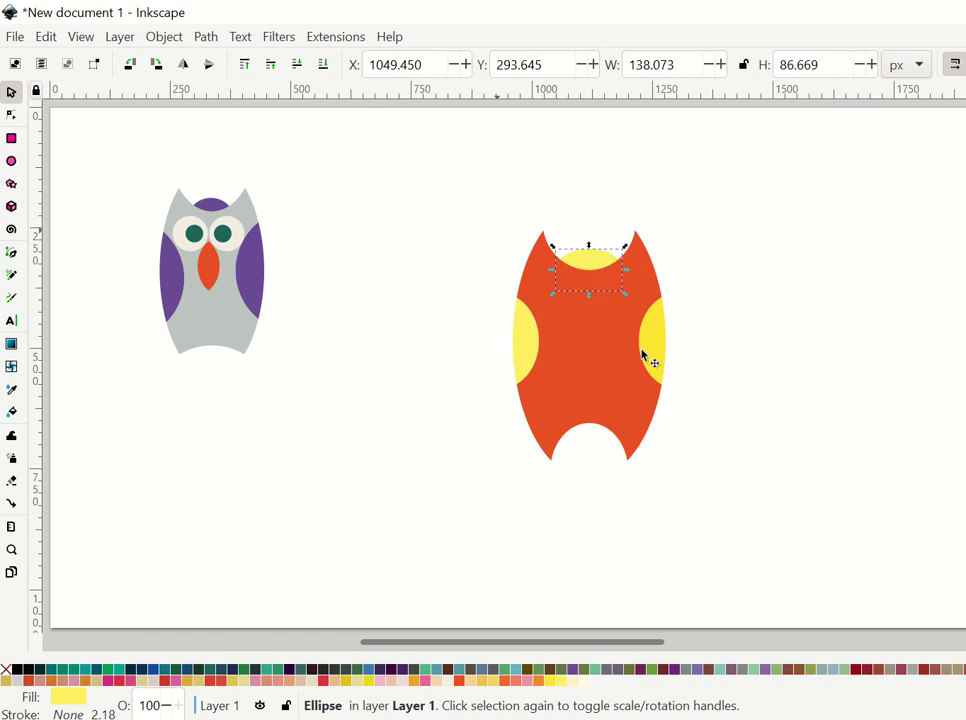
{"action": "left_click", "coordinate": [754, 393]}
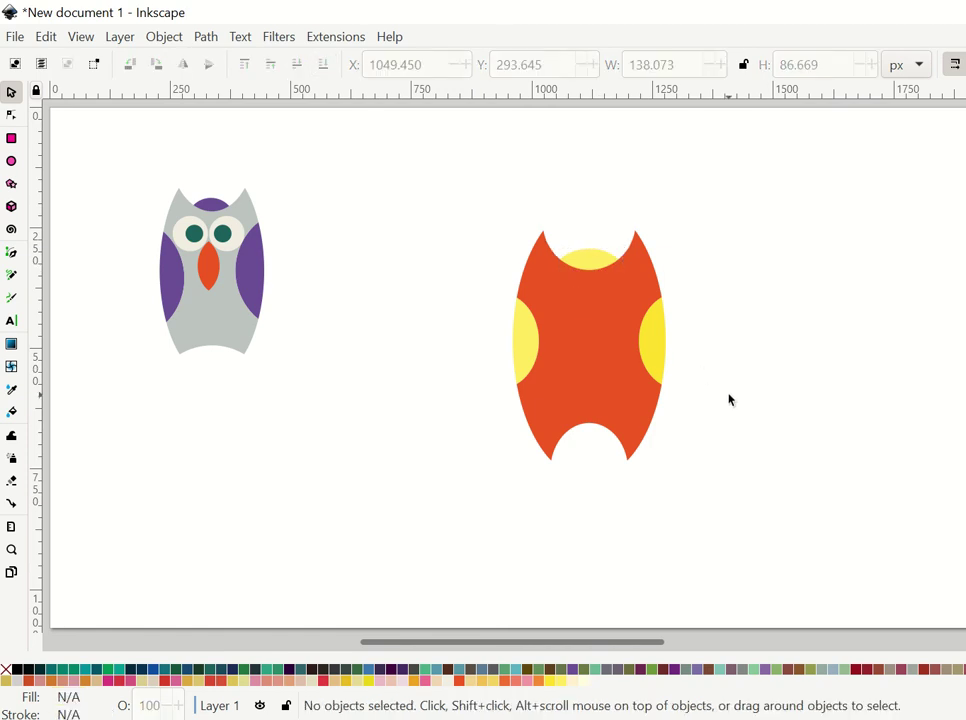
Draw a yellow circle and a smaller orange-red pupil, and set the pupil onto it.
{"action": "left_click", "coordinate": [12, 163]}
{"action": "mouse_move", "coordinate": [351, 393]}
{"action": "left_mouse_down"}
{"action": "mouse_move", "coordinate": [397, 436]}
{"action": "mouse_move", "coordinate": [391, 428]}
{"action": "left_mouse_up"}
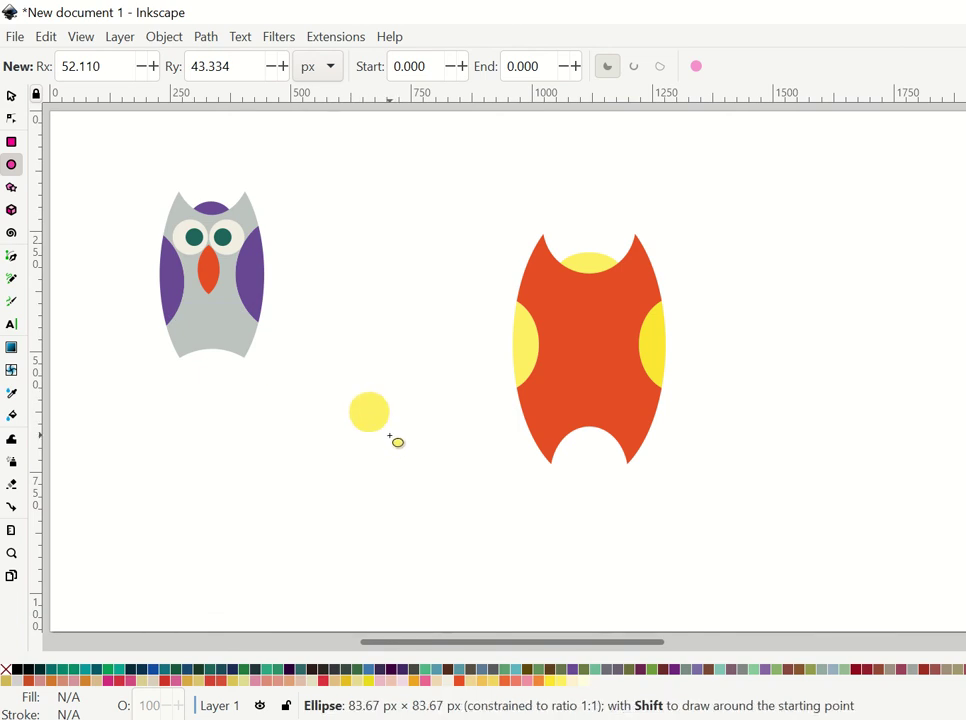
{"action": "left_click_drag", "start_coordinate": [392, 429], "coordinate": [463, 494]}
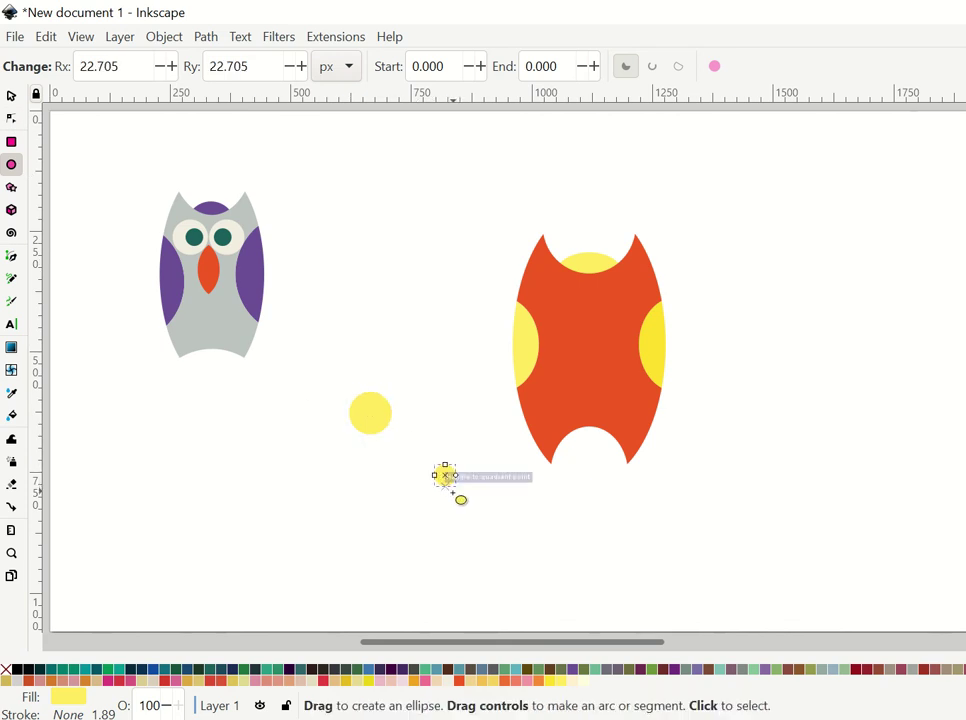
{"action": "left_click", "coordinate": [460, 681]}
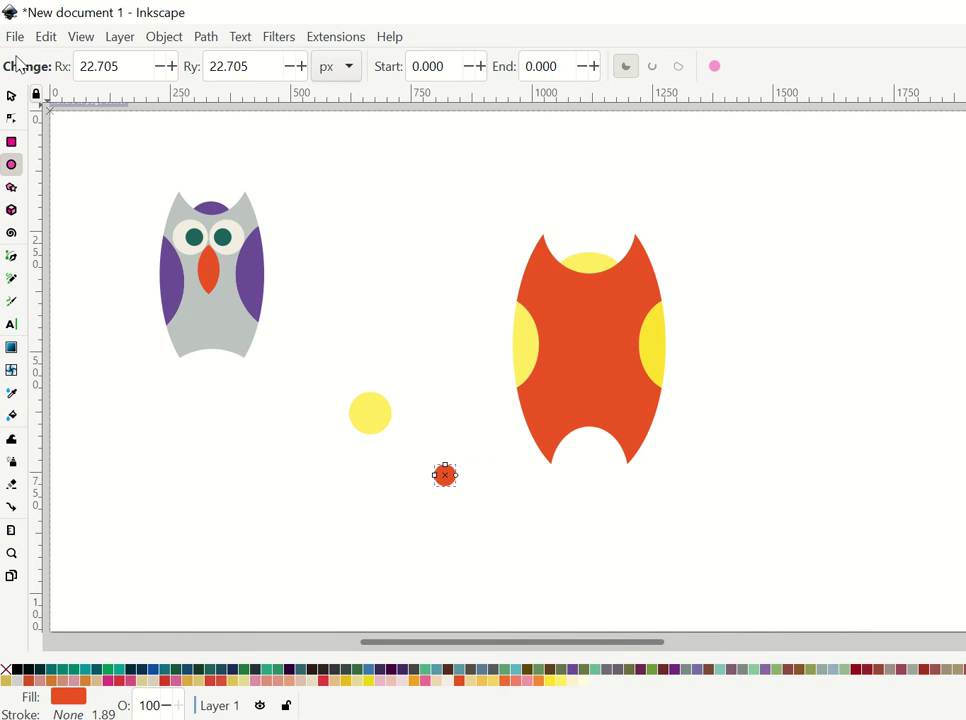
{"action": "left_click", "coordinate": [11, 99]}
{"action": "mouse_move", "coordinate": [444, 473]}
{"action": "left_mouse_down"}
{"action": "mouse_move", "coordinate": [375, 419]}
{"action": "mouse_move", "coordinate": [384, 412]}
{"action": "left_mouse_up"}
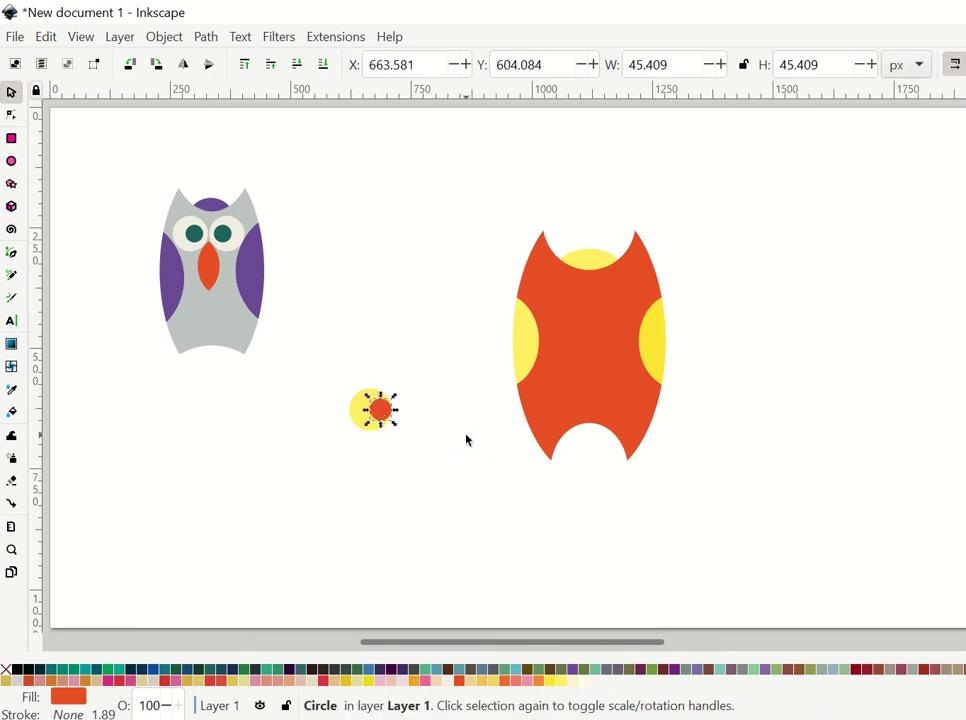
{"action": "key", "text": "Left"}
{"action": "key", "text": "Left"}
{"action": "key", "text": "Left"}
{"action": "key", "text": "Left"}
Group pupil and circle into an eye, duplicate it, and flip the copy horizontally.
{"action": "left_click_drag", "start_coordinate": [319, 371], "coordinate": [428, 467]}
{"action": "right_click", "coordinate": [377, 410]}
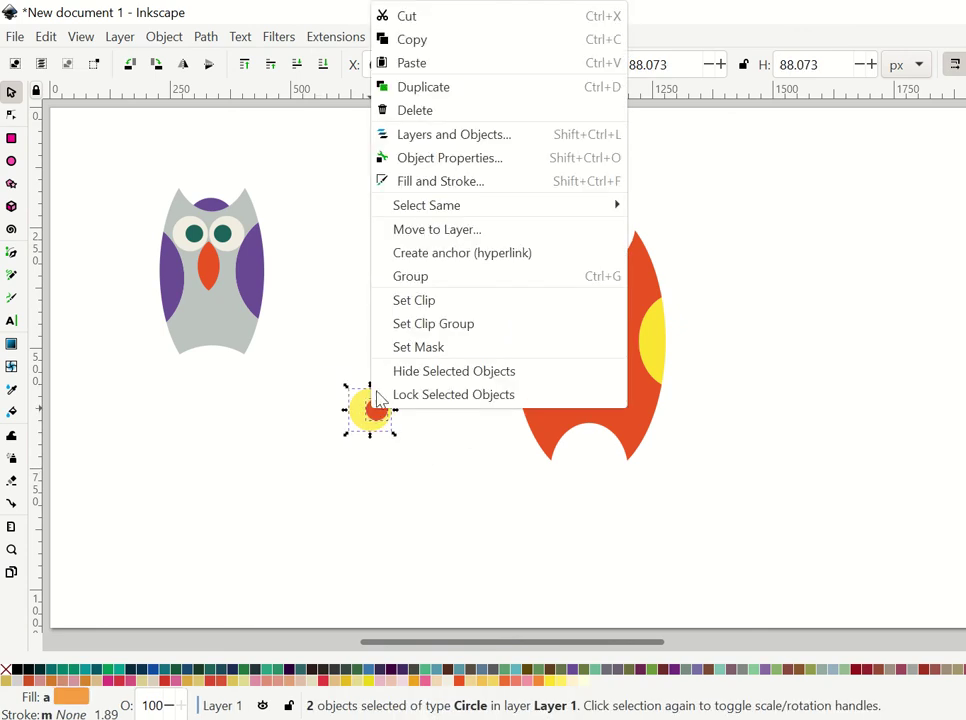
{"action": "left_click", "coordinate": [425, 280]}
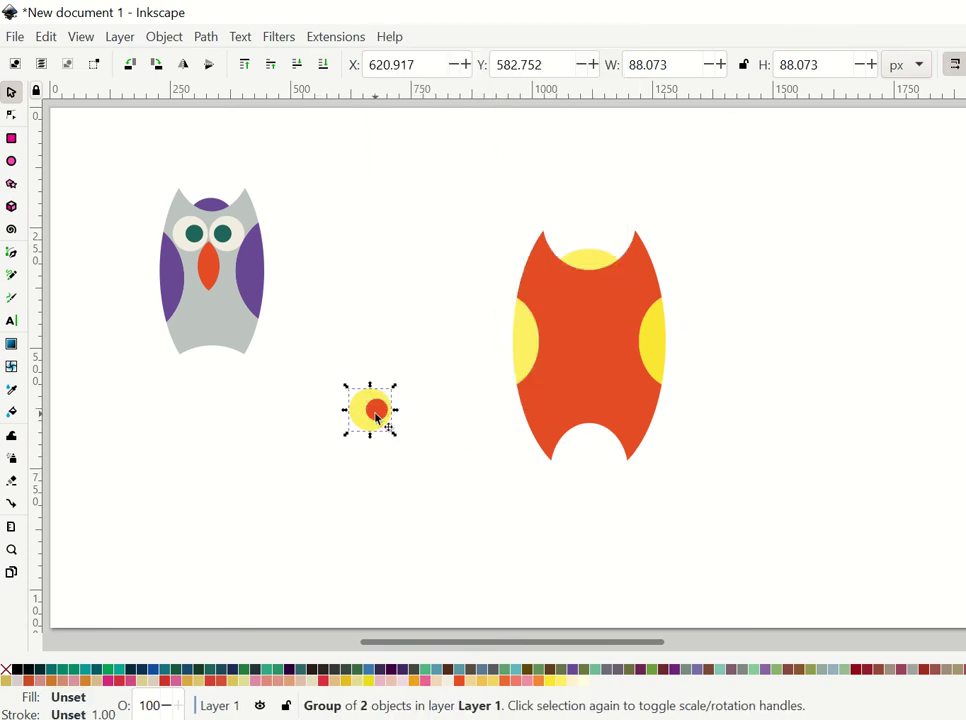
{"action": "right_click", "coordinate": [376, 417]}
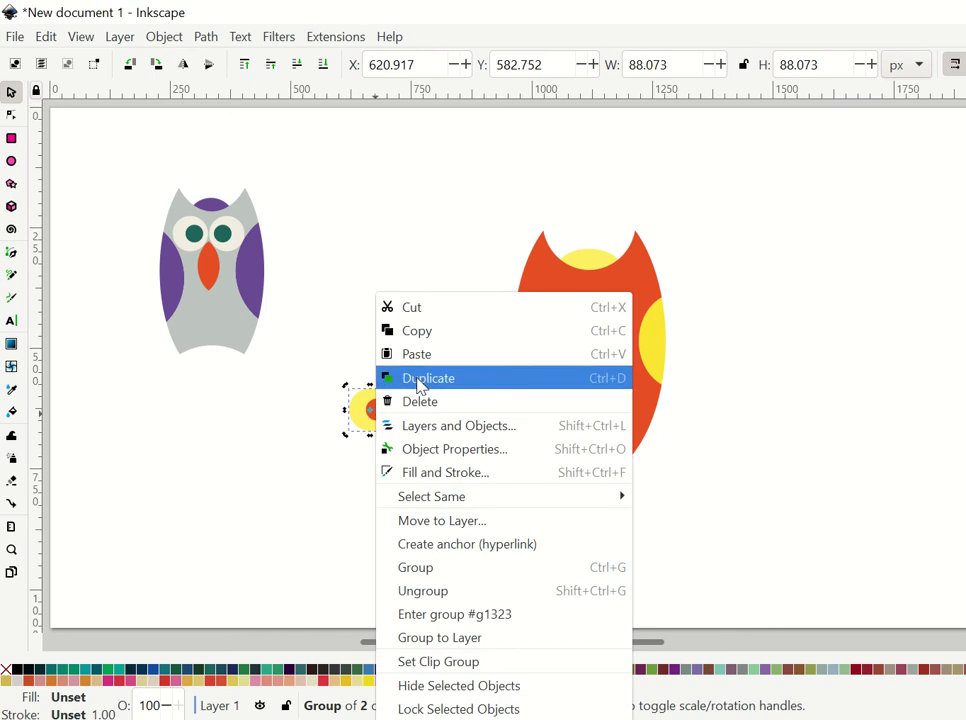
{"action": "left_click", "coordinate": [420, 384]}
{"action": "left_click_drag", "start_coordinate": [382, 428], "coordinate": [442, 426]}
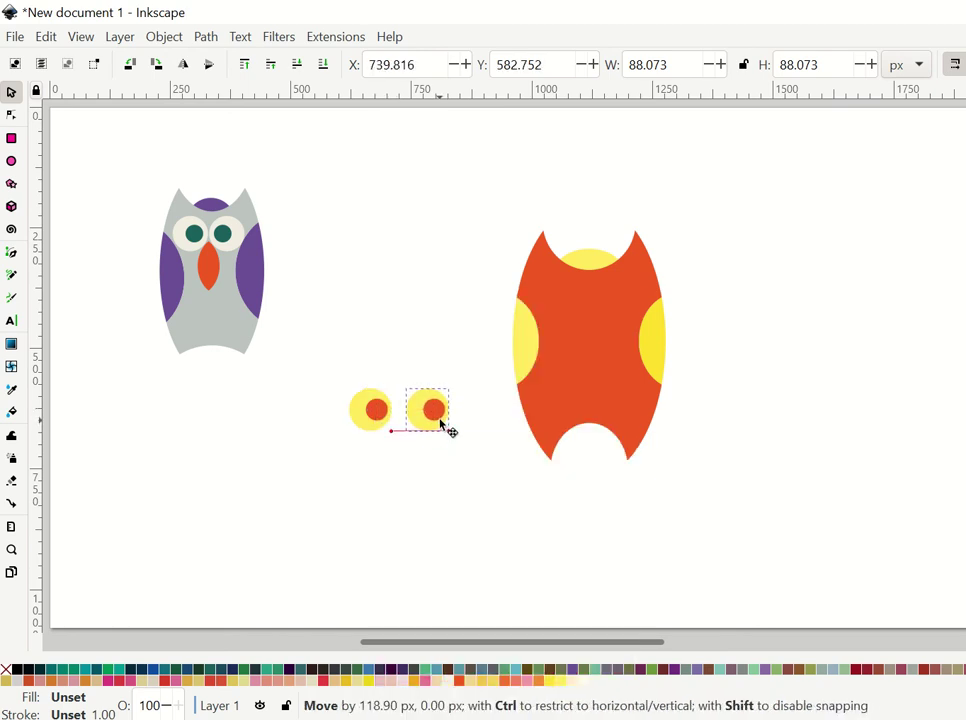
{"action": "left_click", "coordinate": [160, 40]}
{"action": "left_click", "coordinate": [183, 533]}
{"action": "left_click", "coordinate": [421, 487]}
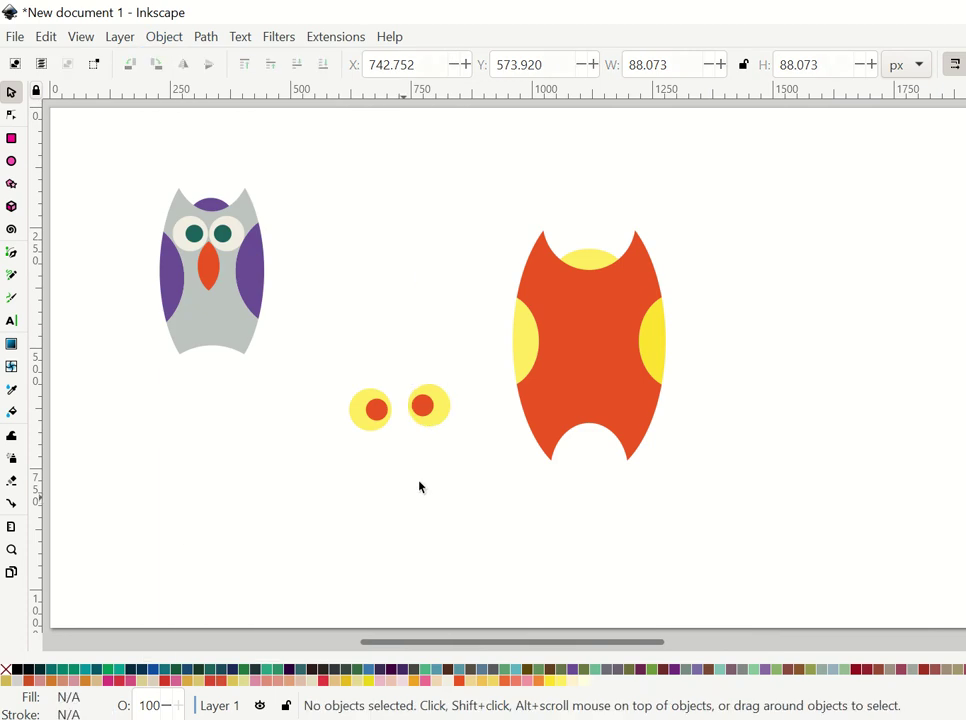
Place both eyes side by side on the owl's face and nudge them left.
{"action": "left_click_drag", "start_coordinate": [445, 416], "coordinate": [629, 306]}
{"action": "mouse_move", "coordinate": [384, 424]}
{"action": "left_mouse_down"}
{"action": "mouse_move", "coordinate": [591, 311]}
{"action": "mouse_move", "coordinate": [573, 315]}
{"action": "left_mouse_up"}
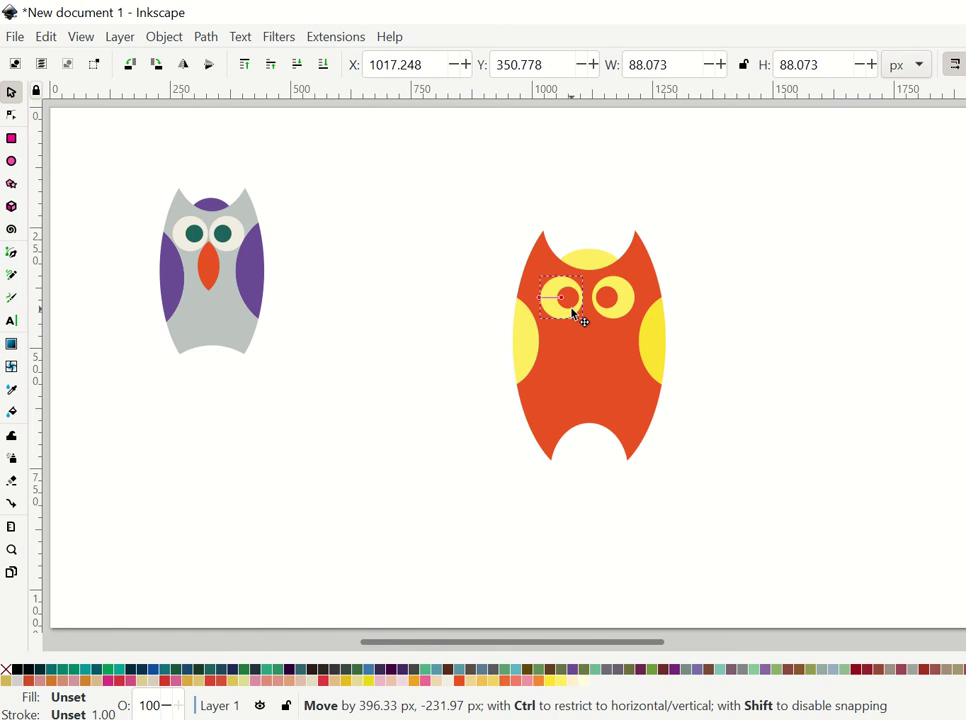
{"action": "left_click_drag", "start_coordinate": [575, 314], "coordinate": [586, 317]}
{"action": "left_click", "coordinate": [792, 369]}
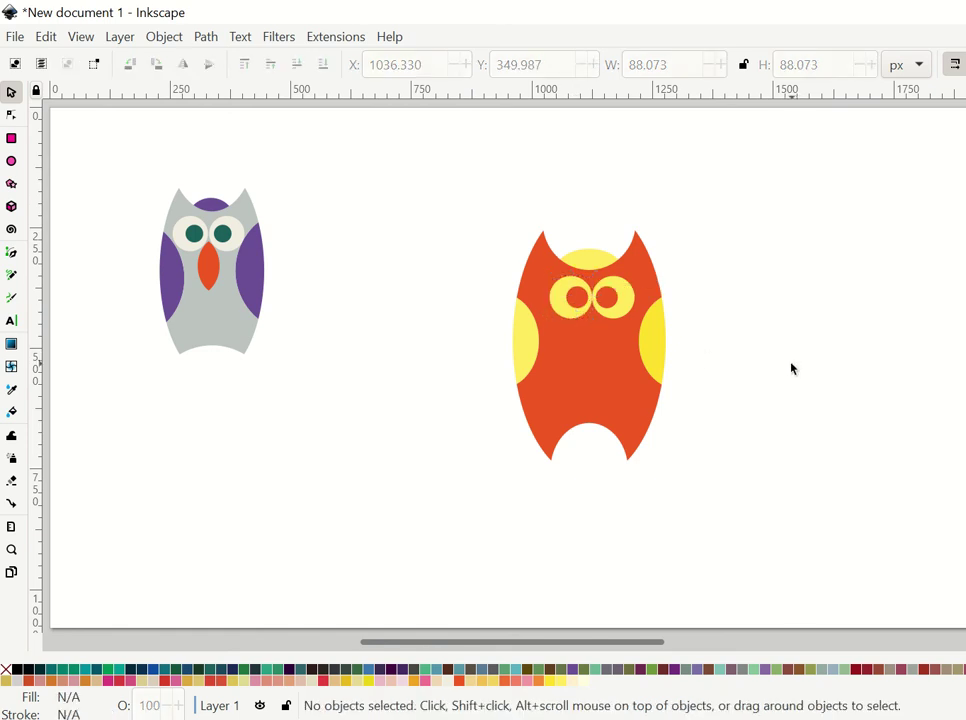
{"action": "left_click", "coordinate": [591, 308]}
{"action": "left_click", "coordinate": [613, 310], "text": "shift"}
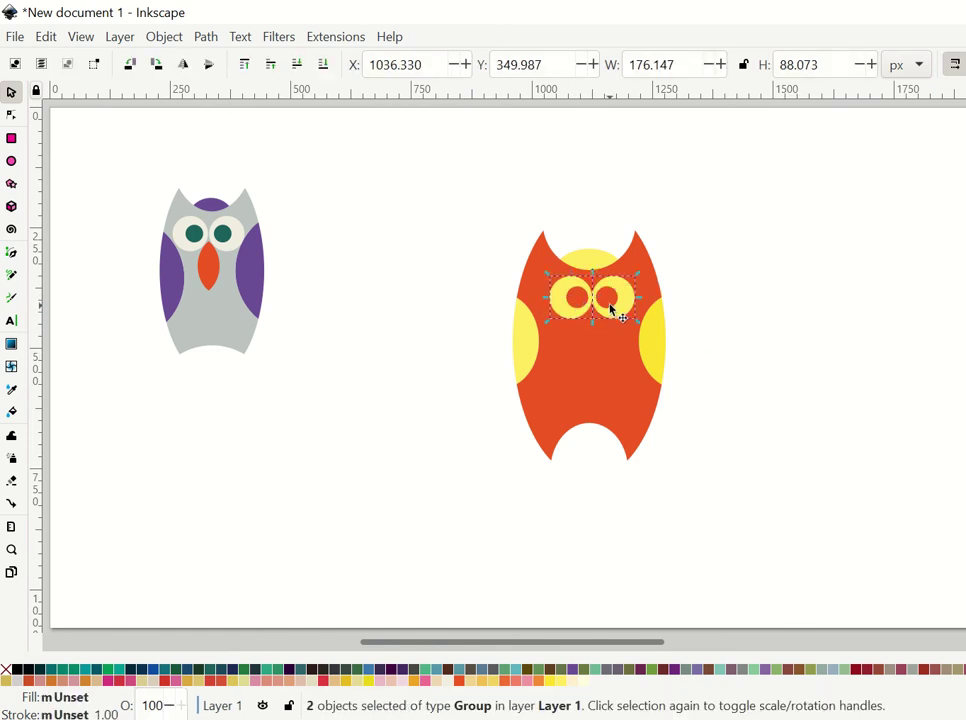
{"action": "key", "text": "Left"}
{"action": "key", "text": "Left"}
{"action": "left_click", "coordinate": [761, 328]}
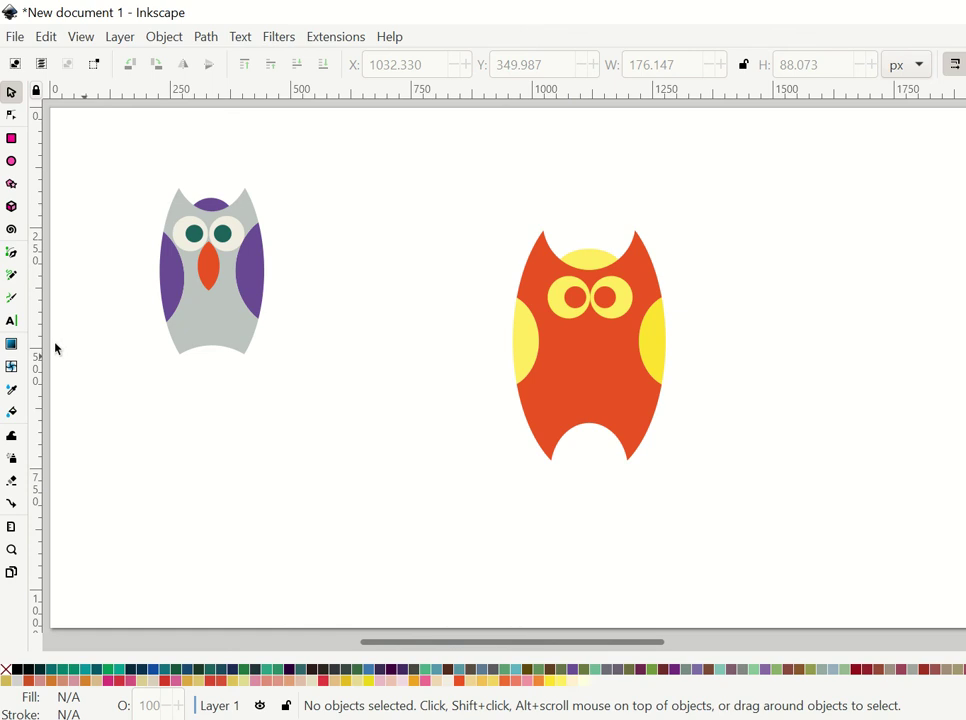
Draw a small orange ellipse below the reference owl and duplicate it.
{"action": "left_click", "coordinate": [12, 163]}
{"action": "left_click_drag", "start_coordinate": [281, 399], "coordinate": [352, 489]}
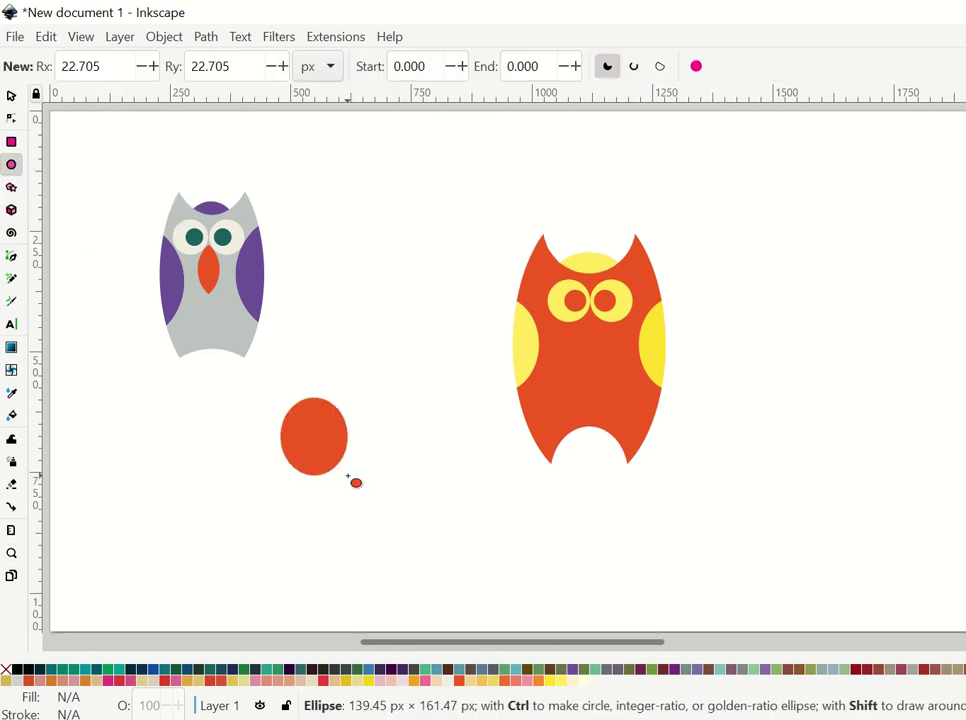
{"action": "left_click_drag", "start_coordinate": [351, 487], "coordinate": [339, 466]}
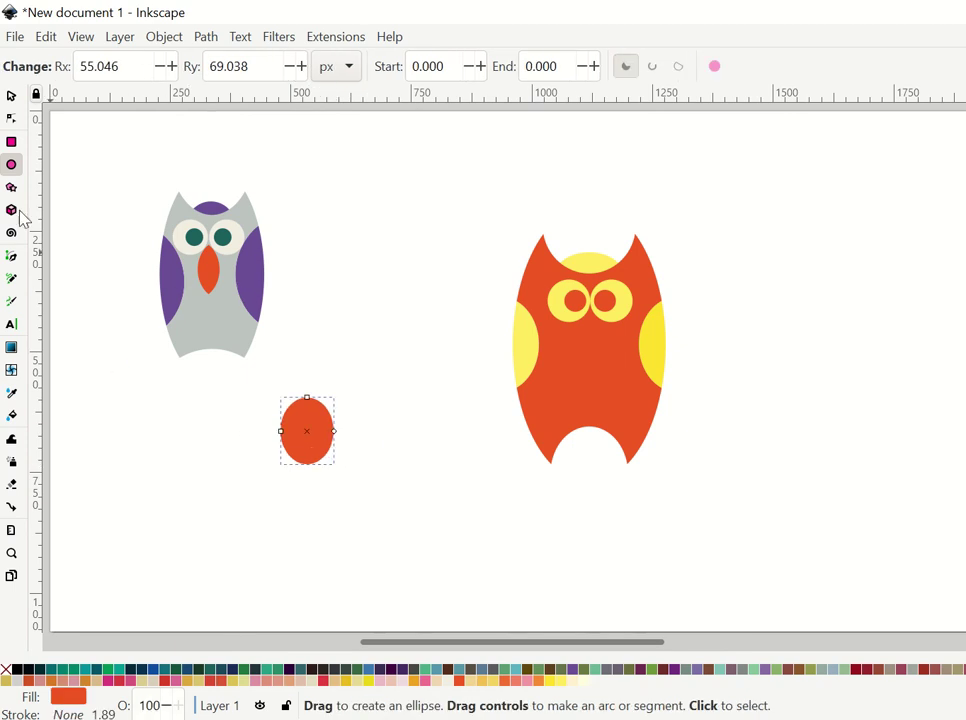
{"action": "right_click", "coordinate": [318, 430]}
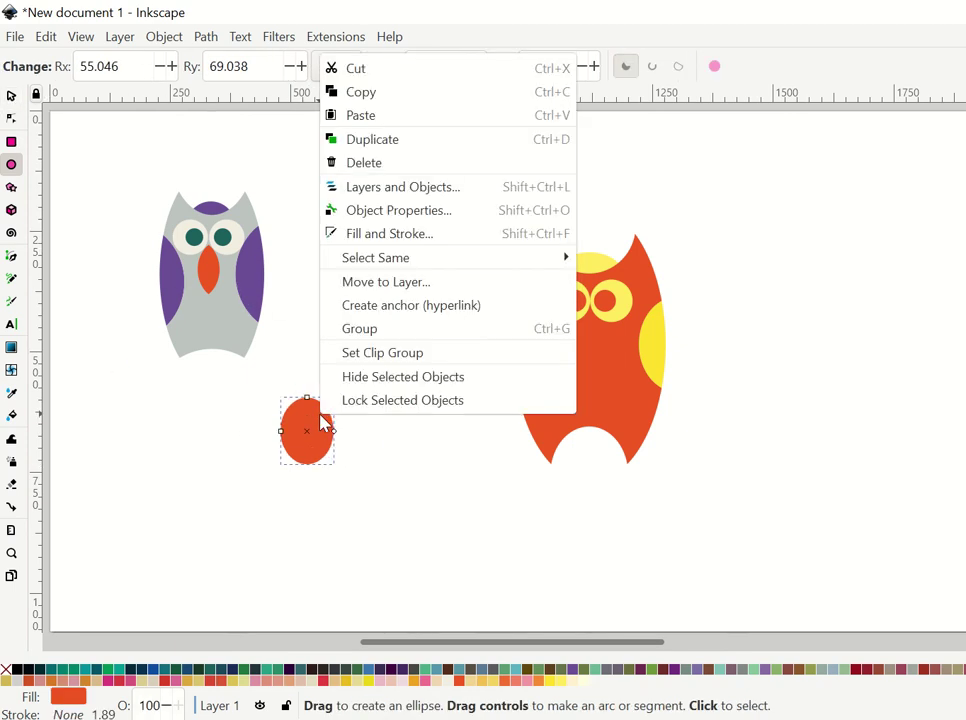
{"action": "left_click", "coordinate": [399, 145]}
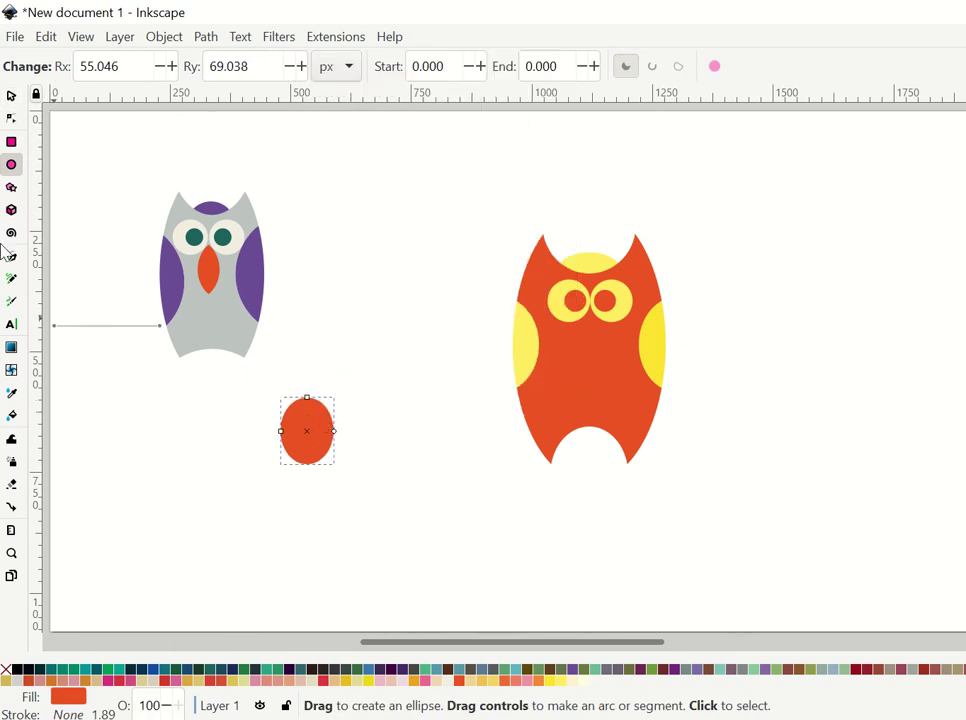
Shift the copy right to overlap, select both, and apply Path > Division.
{"action": "left_click", "coordinate": [11, 95]}
{"action": "left_click_drag", "start_coordinate": [333, 458], "coordinate": [362, 458]}
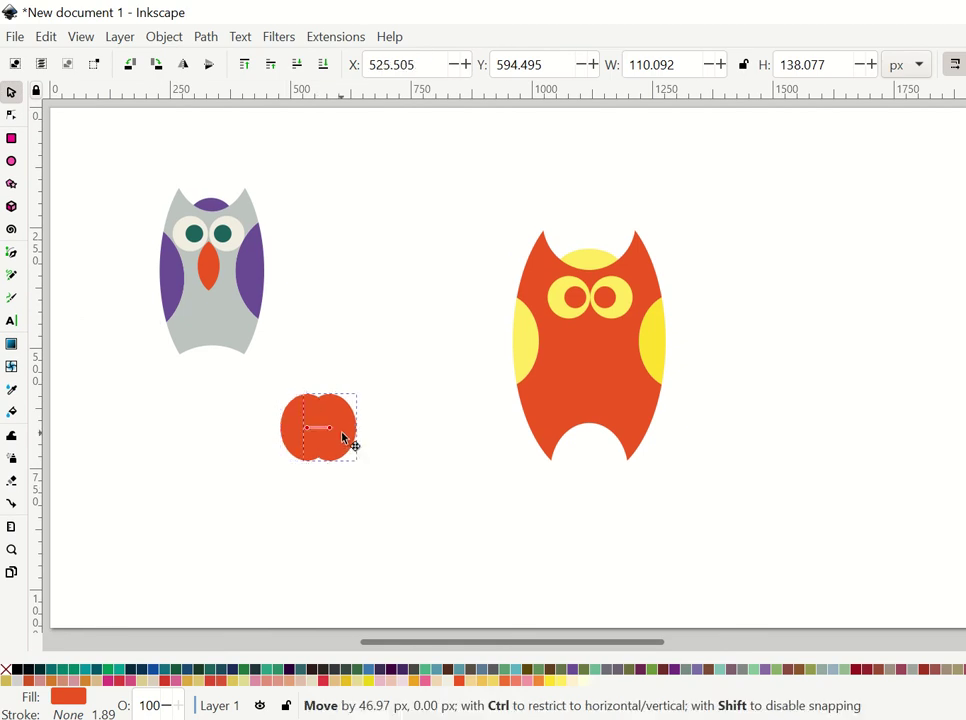
{"action": "left_click_drag", "start_coordinate": [250, 380], "coordinate": [429, 510]}
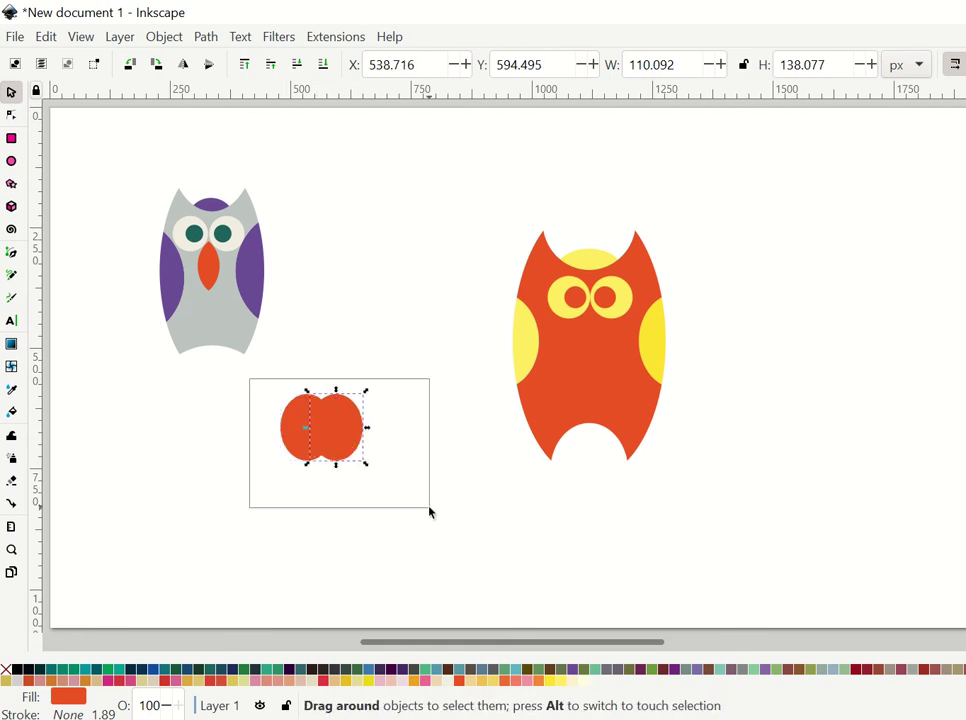
{"action": "left_click", "coordinate": [206, 37]}
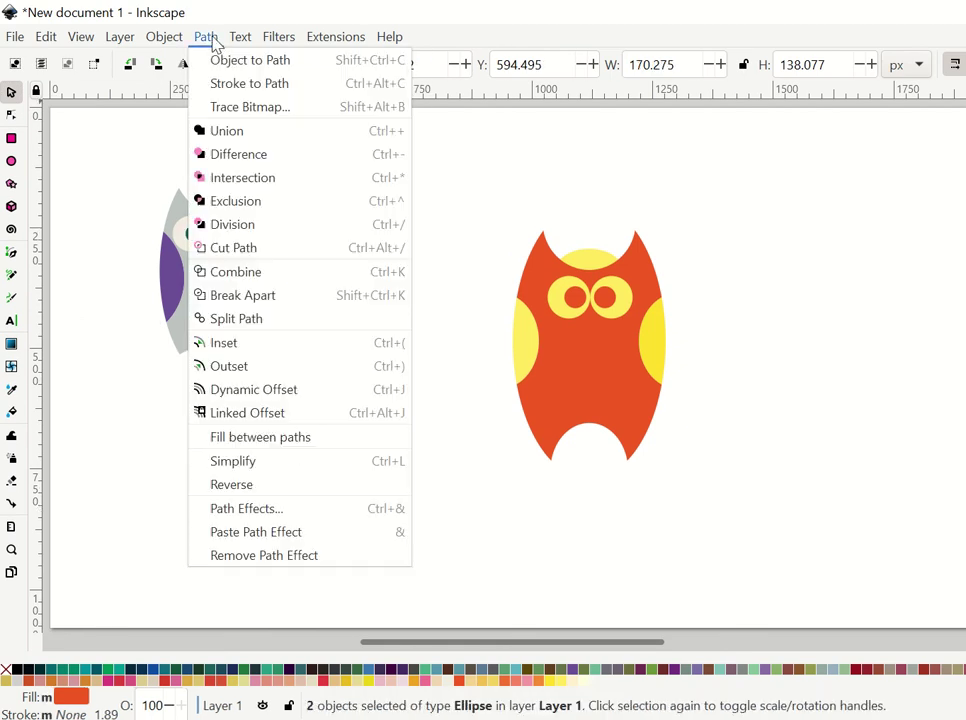
{"action": "left_click", "coordinate": [300, 236]}
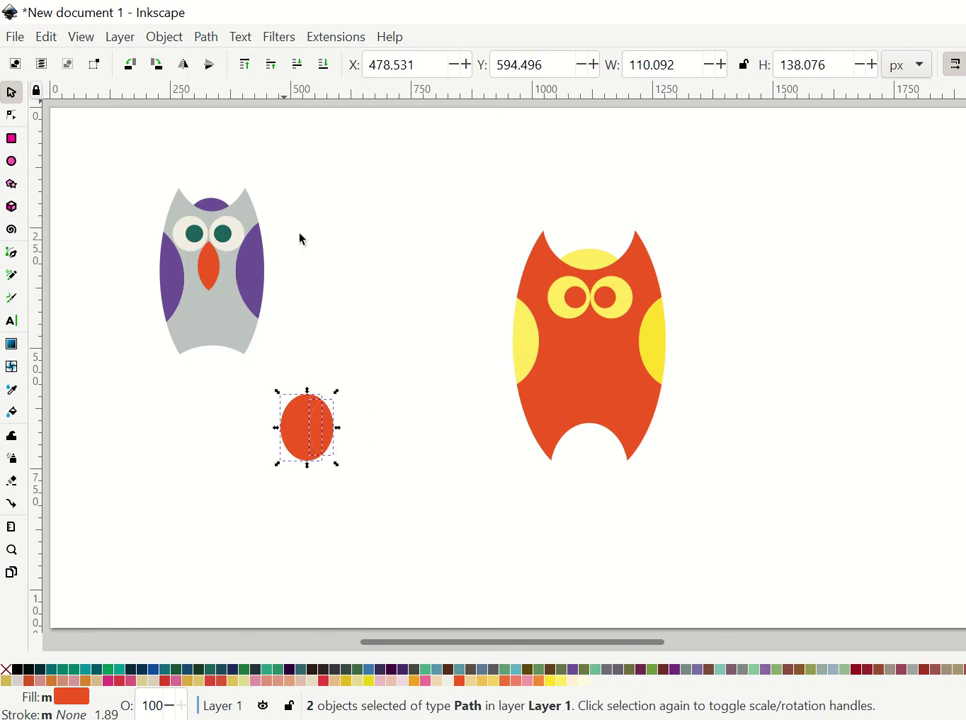
Recolour the middle lens piece light orange, set it below the eyes as a beak, and select the crescent.
{"action": "left_click", "coordinate": [356, 457]}
{"action": "left_click_drag", "start_coordinate": [323, 444], "coordinate": [378, 423]}
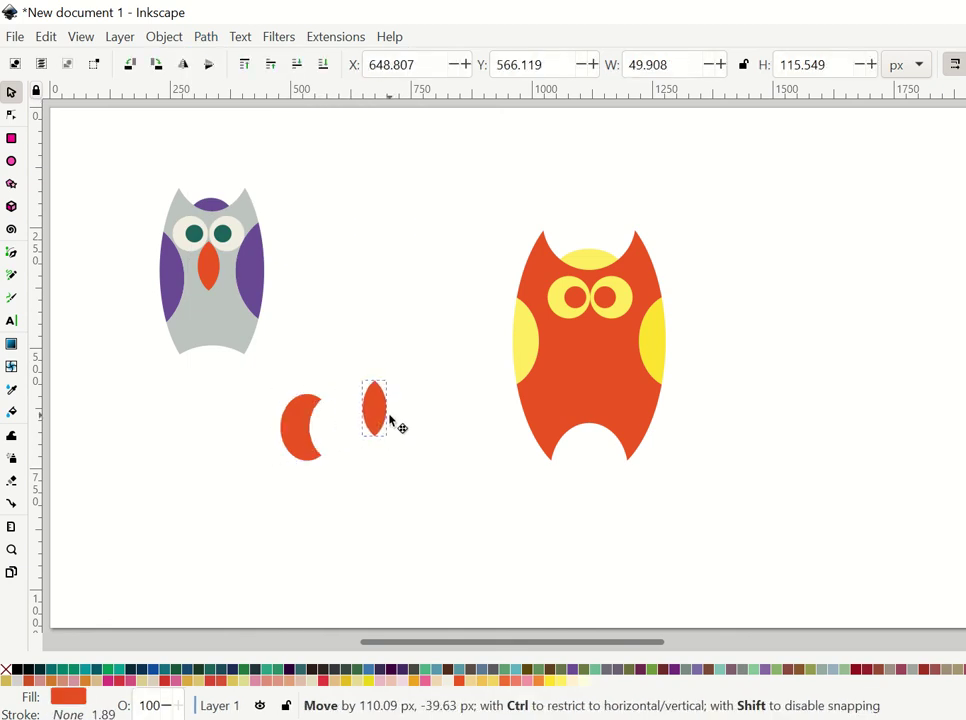
{"action": "left_click", "coordinate": [543, 682]}
{"action": "left_click_drag", "start_coordinate": [381, 428], "coordinate": [600, 352]}
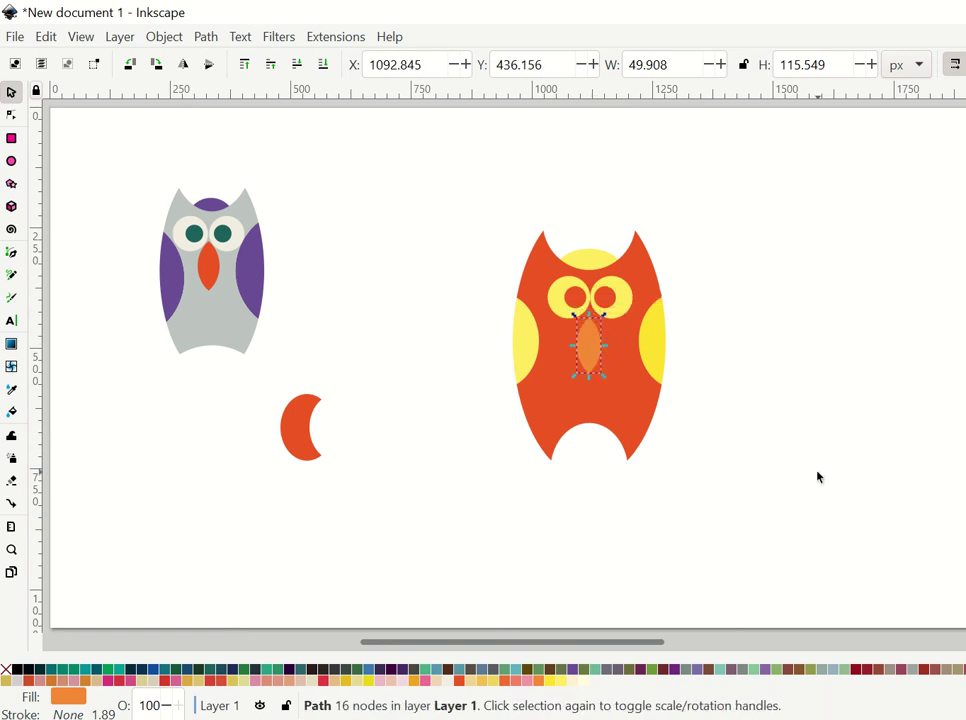
{"action": "key", "text": "Up"}
{"action": "key", "text": "Up"}
{"action": "key", "text": "Up"}
{"action": "key", "text": "Up"}
{"action": "key", "text": "Up"}
{"action": "key", "text": "Up"}
{"action": "key", "text": "Up"}
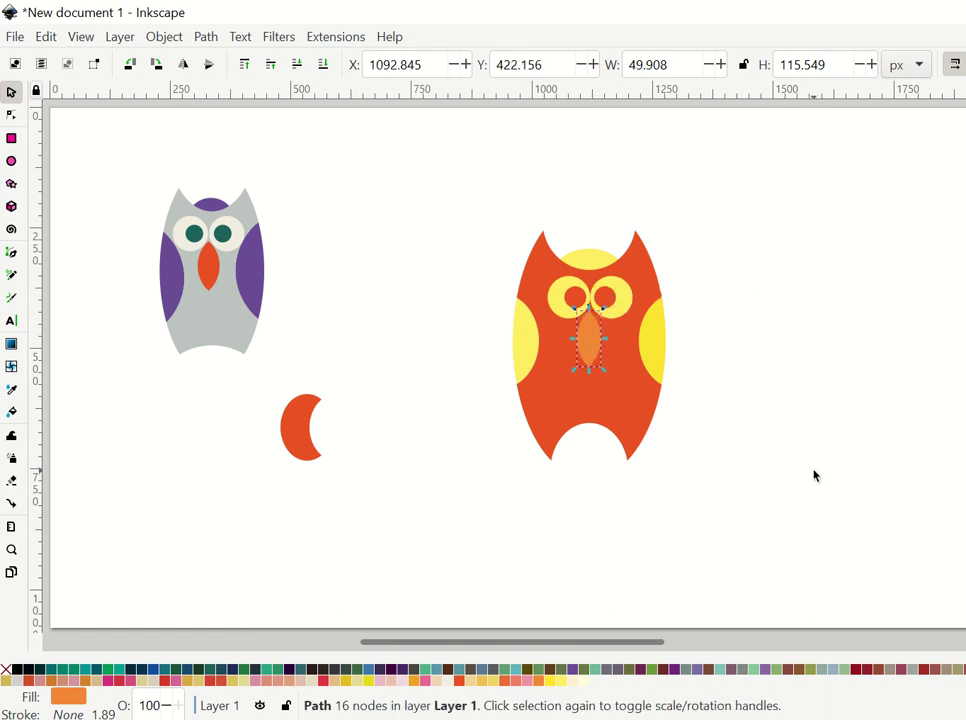
{"action": "key", "text": "Up"}
{"action": "key", "text": "Escape"}
{"action": "left_click", "coordinate": [304, 420]}
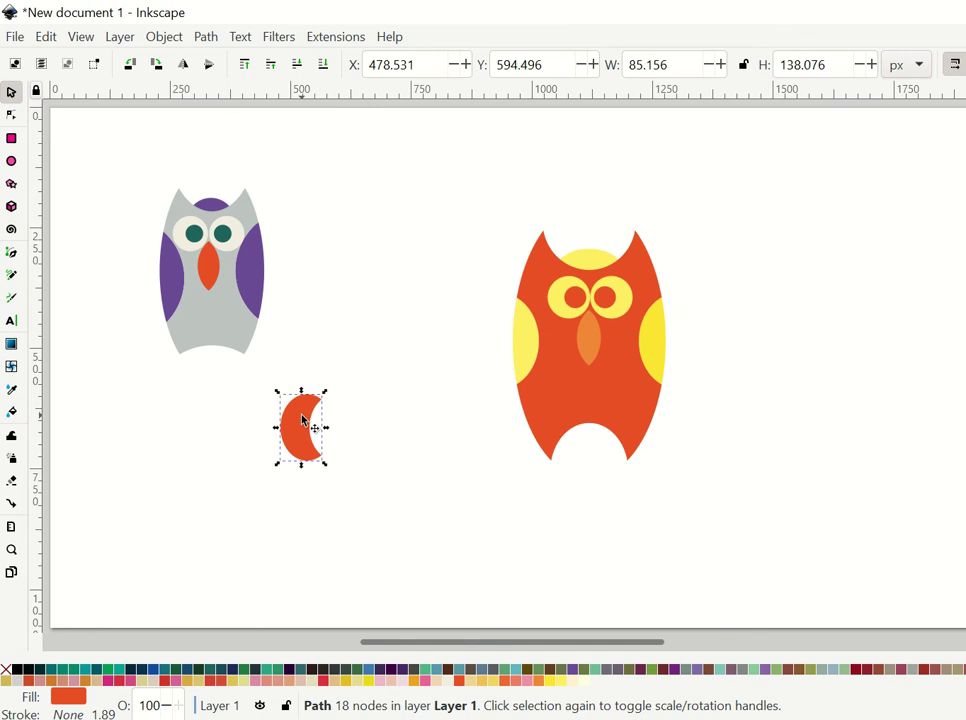